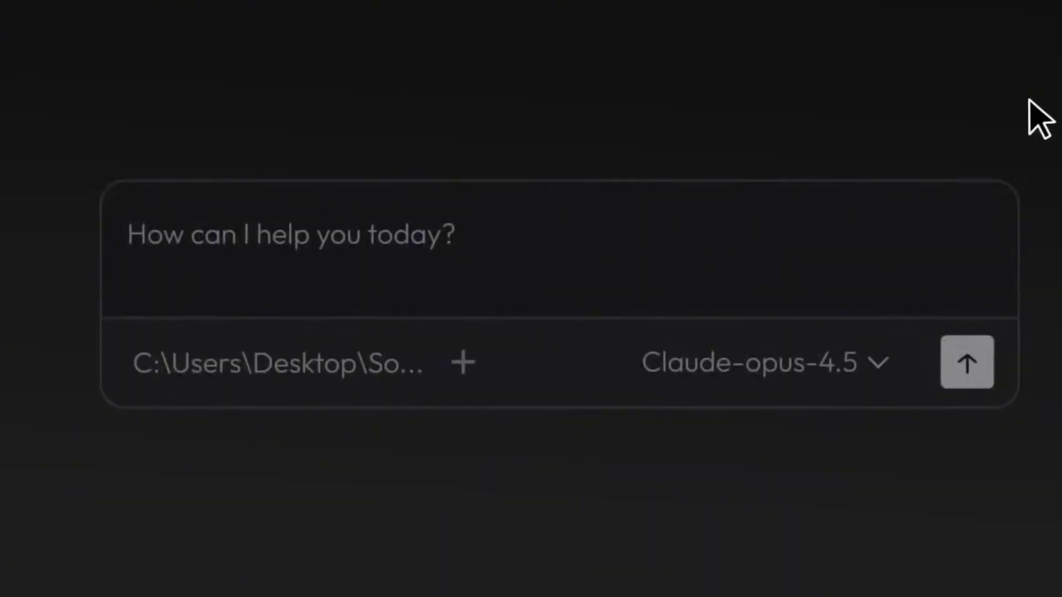
Ask the assistant to organize the South Africa animal images into three sub-folders named carnivores, herbivores, and omnivores
type("Here is a folder of images of animals I took in South Africa. Please organize them into 3 sub-folders, with each folder name under the classification: car")
type("nivores, herbivores, and omnivores.")
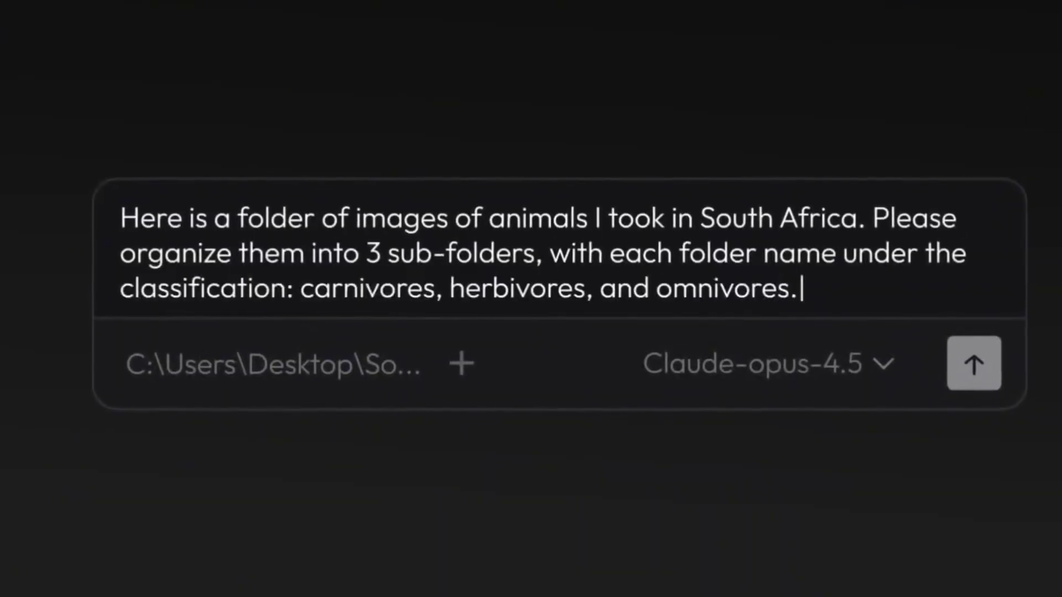
key("Return")
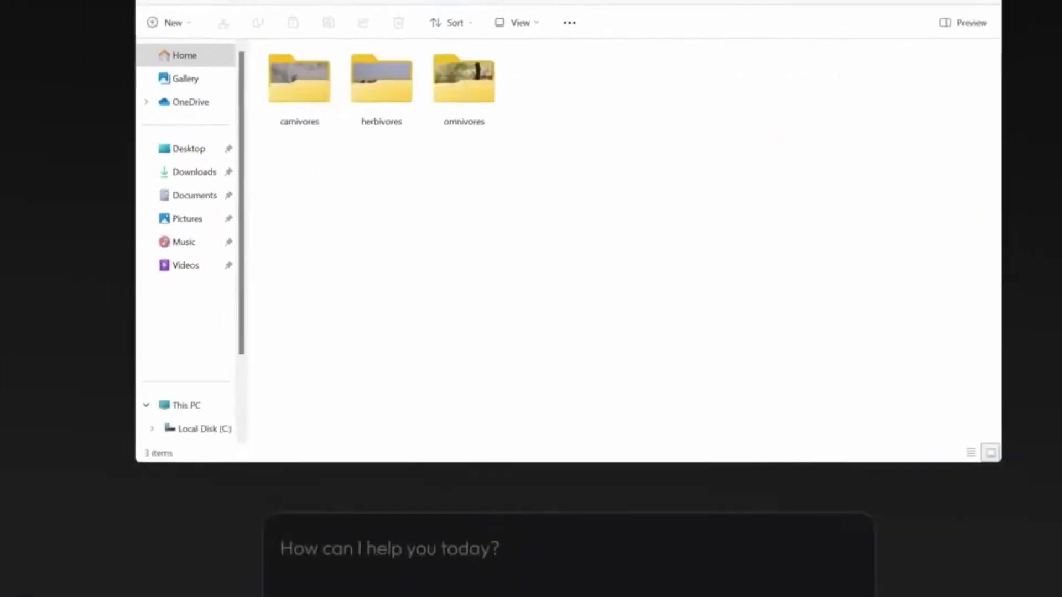
Open South_Africa_Wildlife_Report.docx and look through its pages on herbivores
type("P")
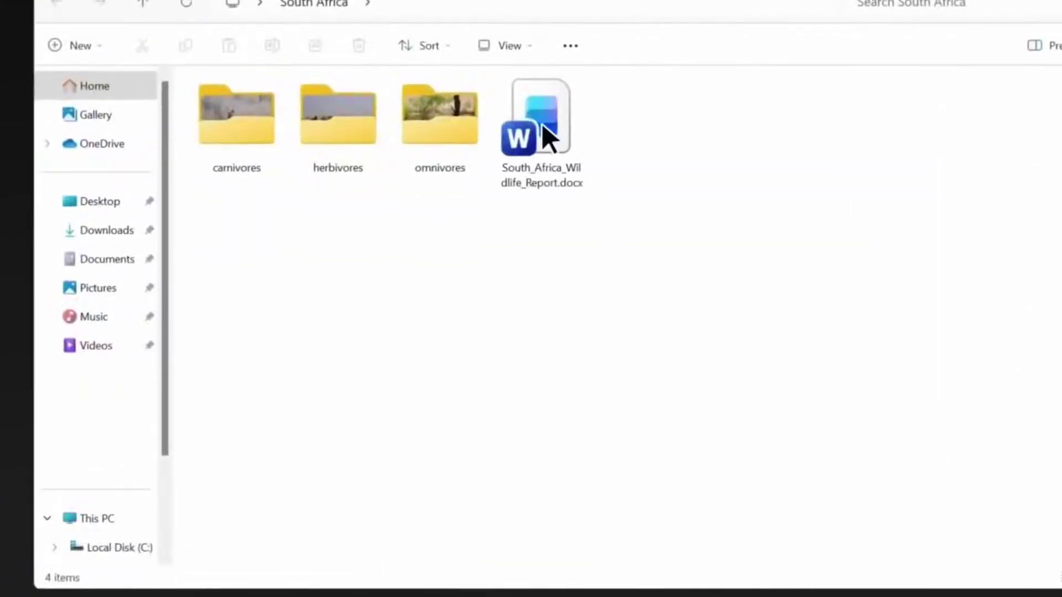
double_click(542, 125)
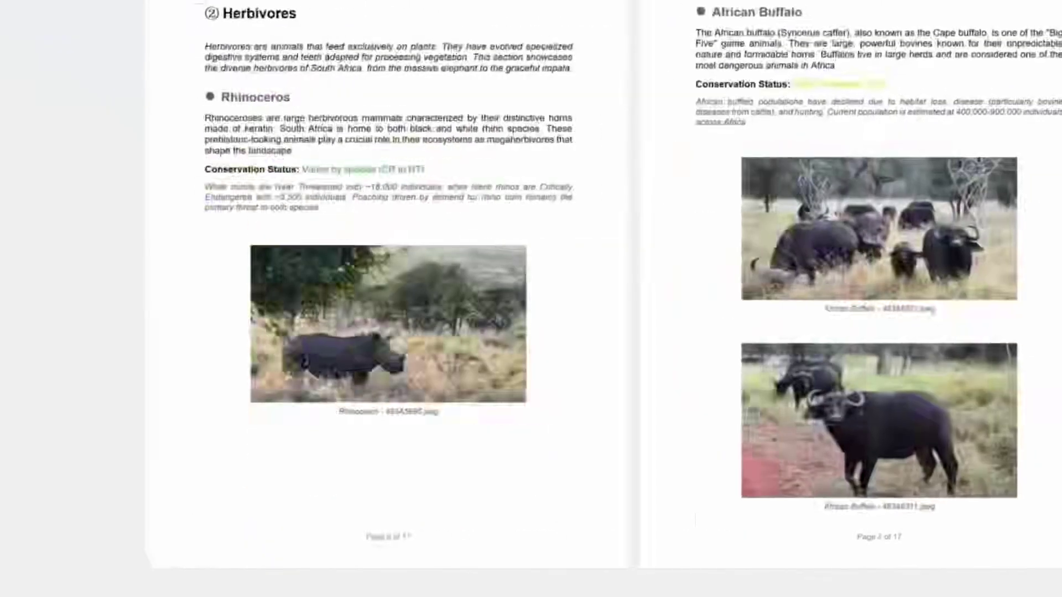
scroll(531, 299, "down", 3)
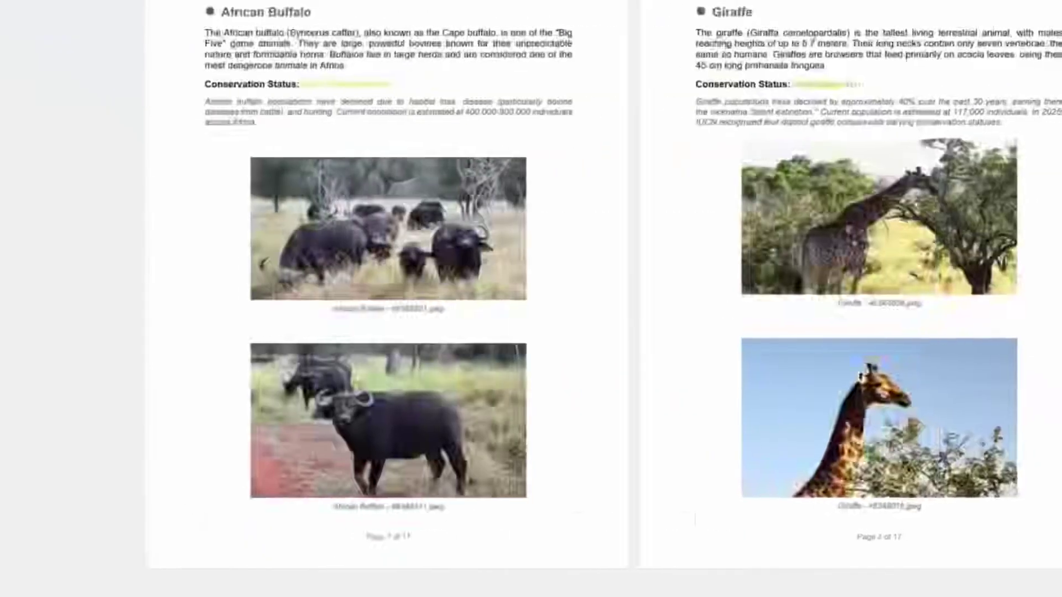
scroll(530, 299, "down", 3)
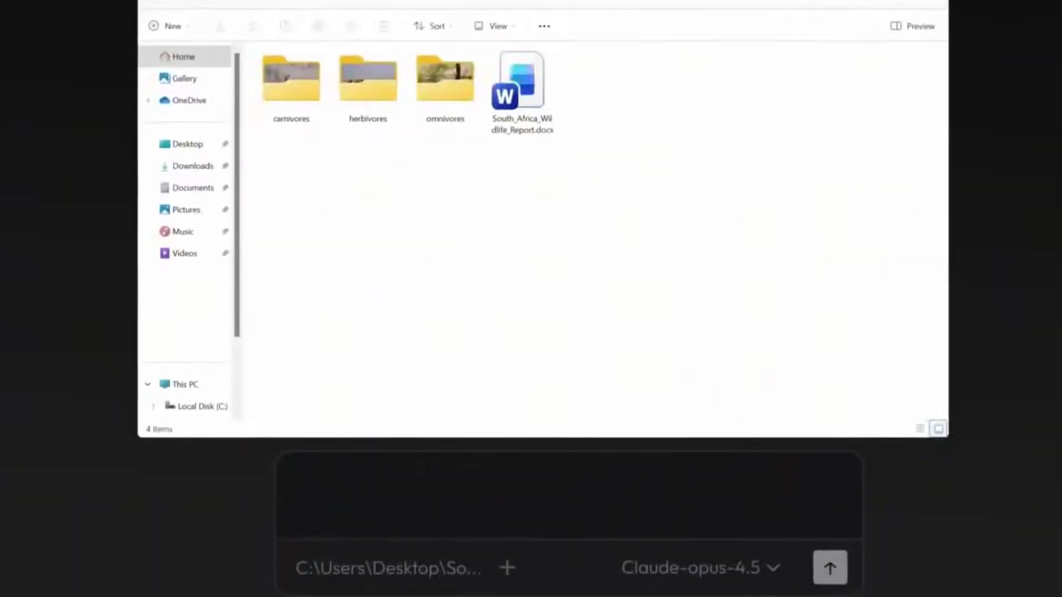
Write a prompt to generate slides based on the information in the report, with each animal on a separate slide
type("Generate slides based on the information in the report. Each animal should be presented on a separate slide.")
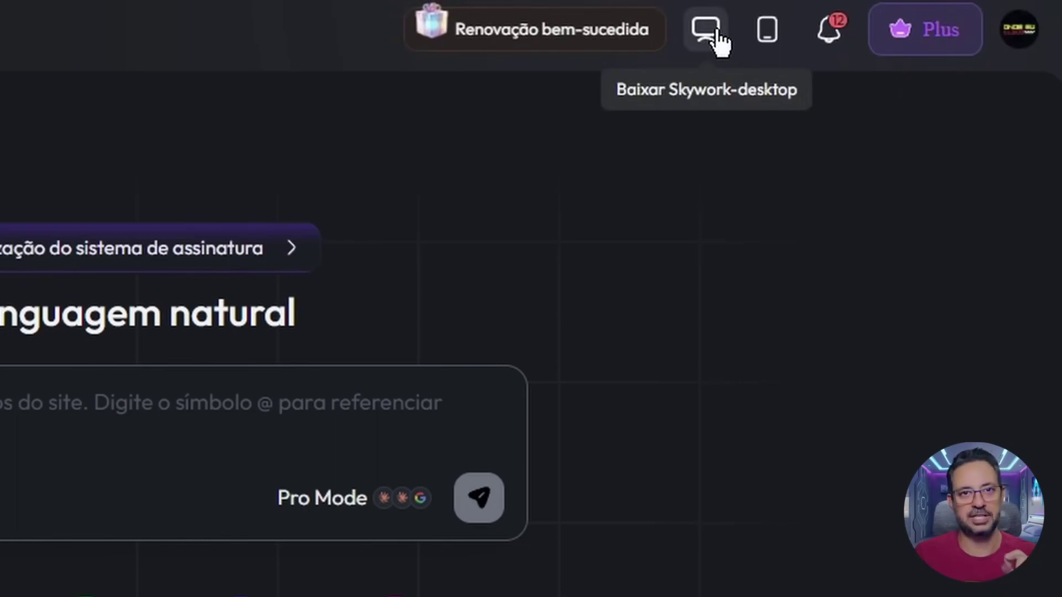
Open the Skywork desktop download page and look through the download options and feature overview
left_click(717, 32)
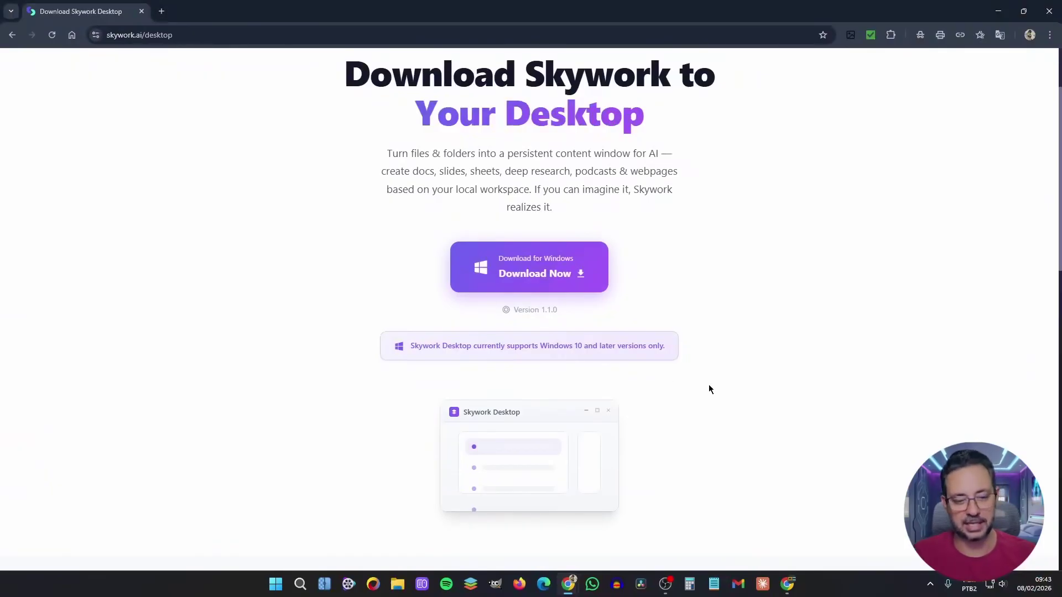
scroll(716, 386, "down", 2)
scroll(860, 428, "up", 4)
scroll(860, 427, "down", 10)
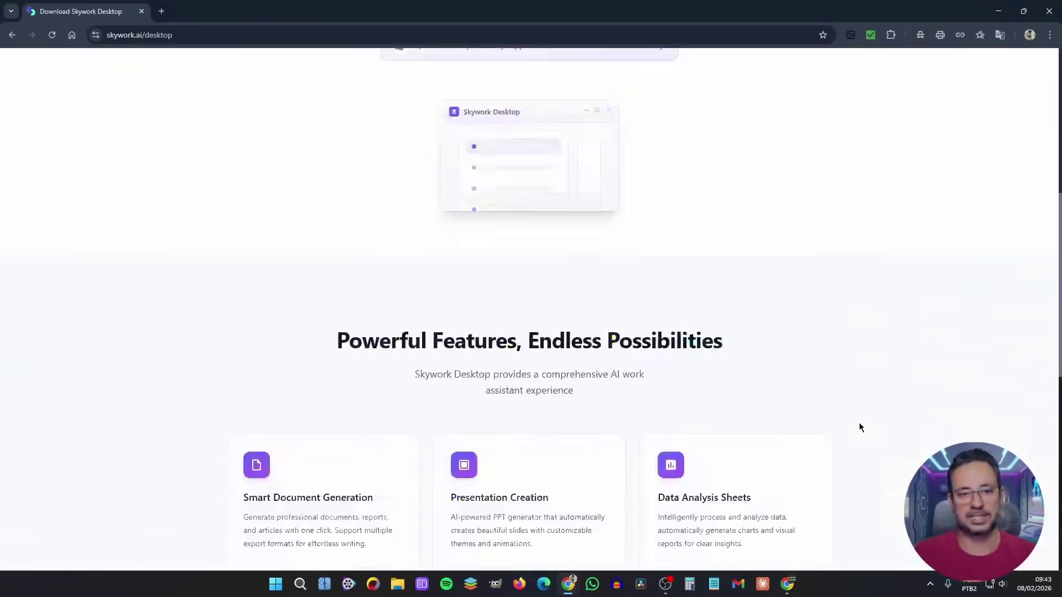
scroll(880, 503, "down", 5)
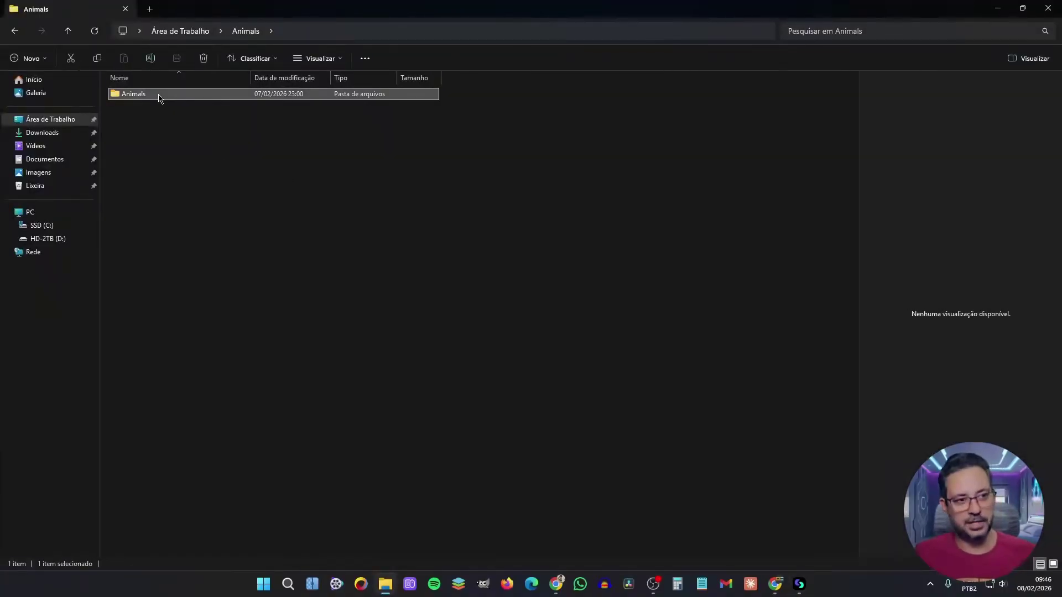
Attach the Animals folder and submit the prompt to sort its images into subfolders by animal type, with Sem Categoria for unidentified ones
double_click(159, 100)
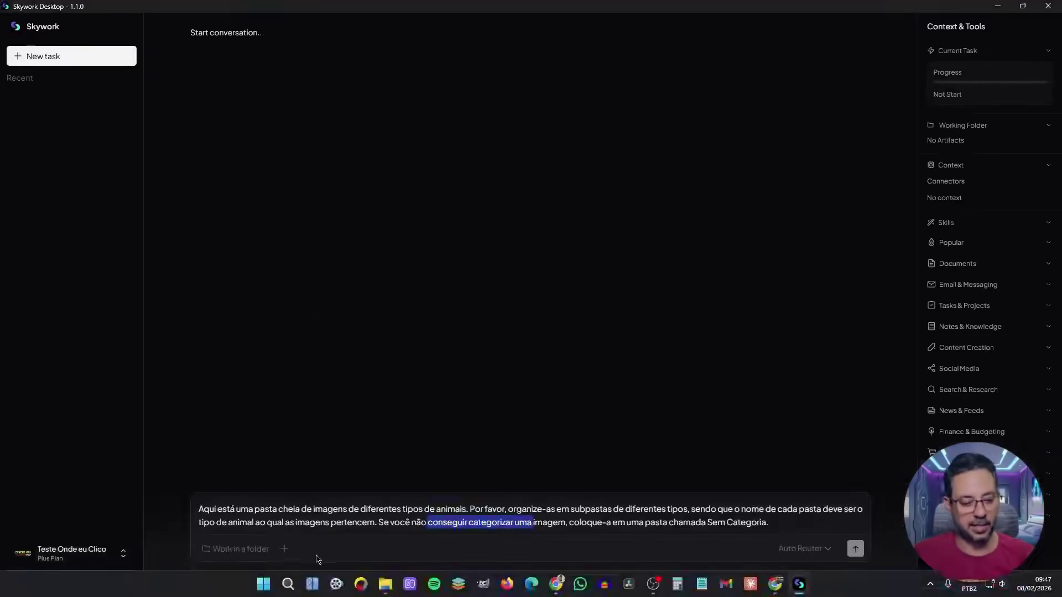
left_click(285, 549)
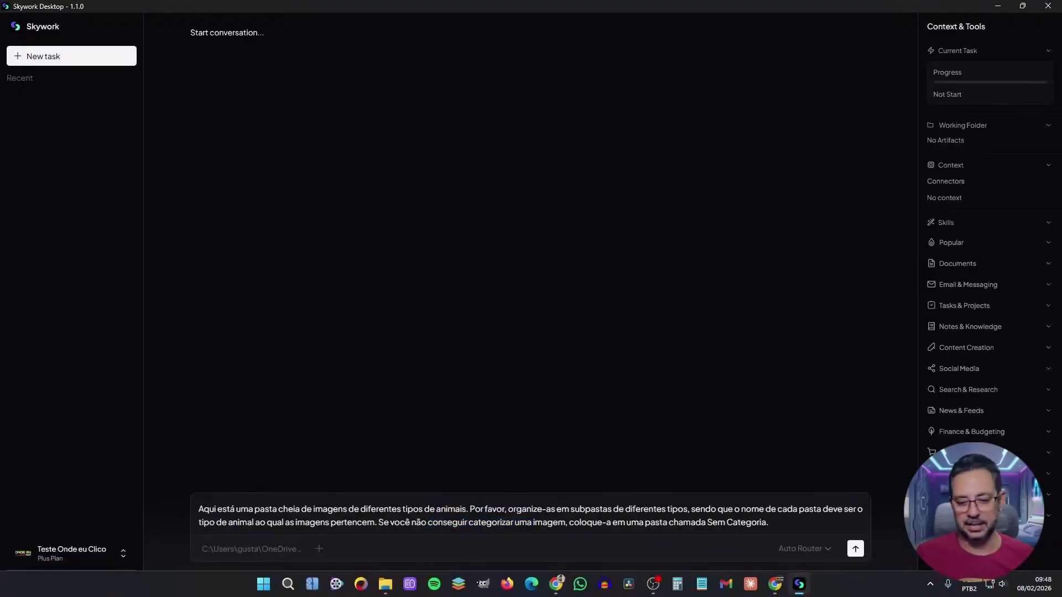
left_click(856, 549)
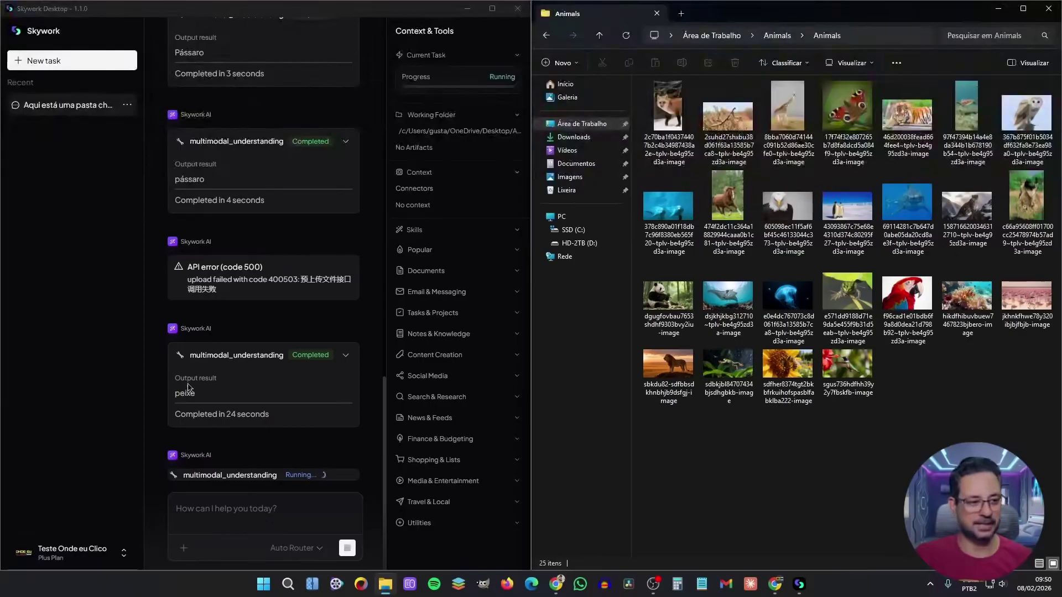
Check the sorting result by inspecting the images in the Abelha, Água-viva and Borboleta folders
scroll(348, 265, "up", 2)
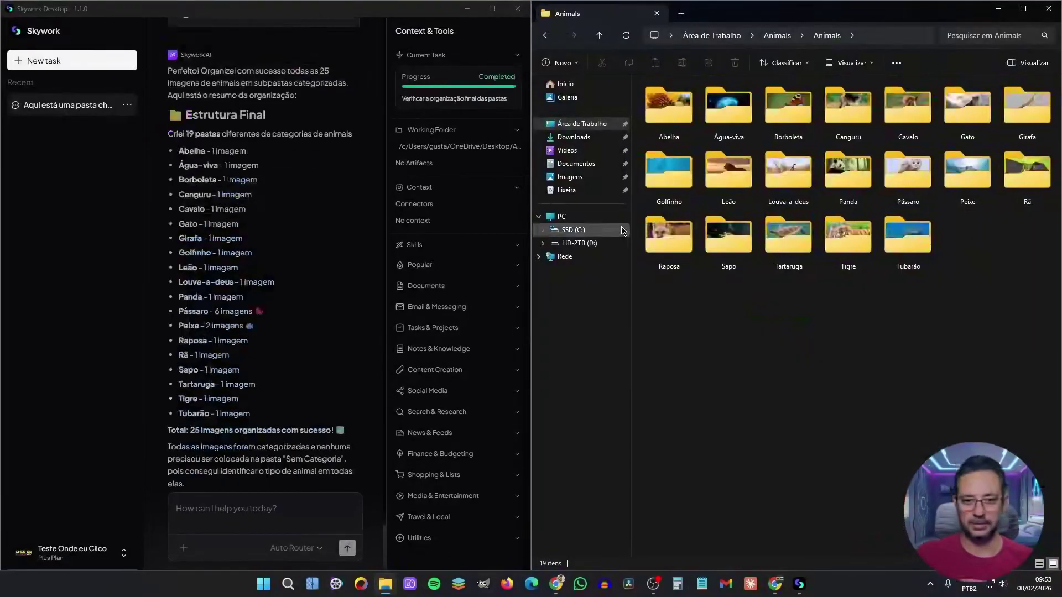
double_click(669, 112)
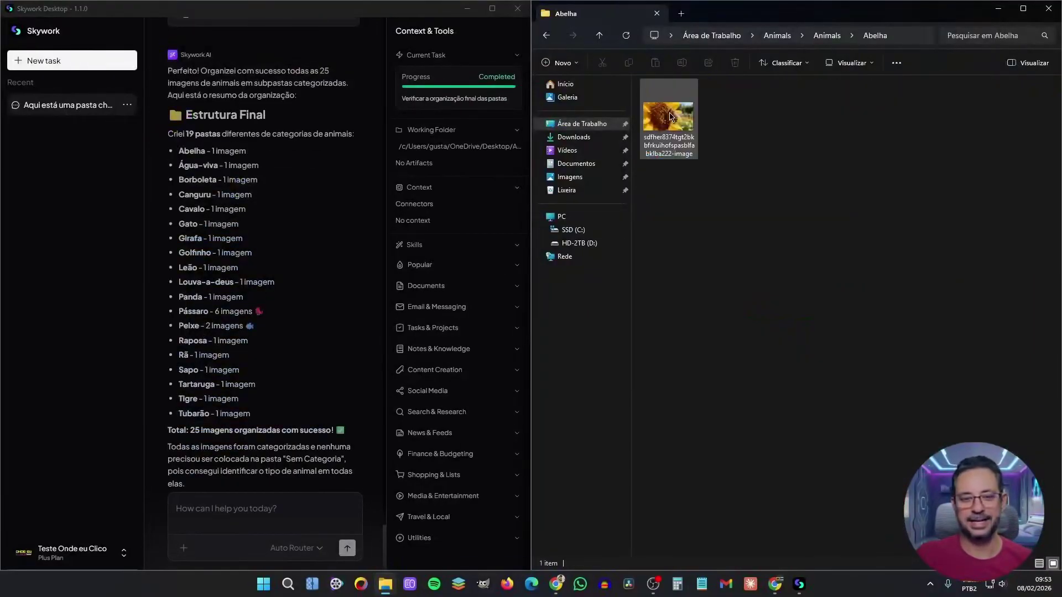
left_click(546, 36)
double_click(724, 105)
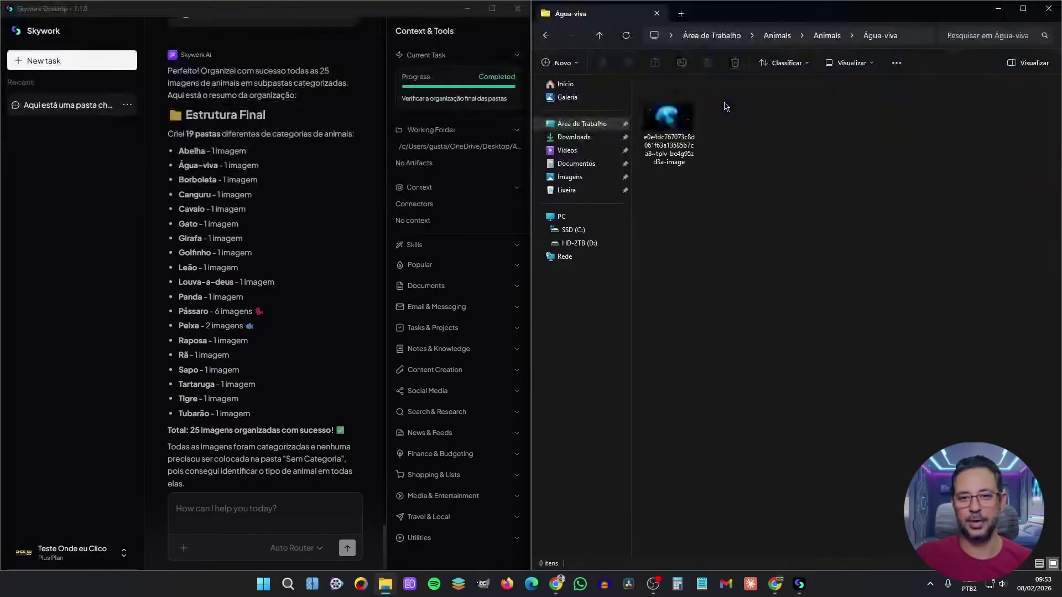
left_click(546, 35)
double_click(797, 100)
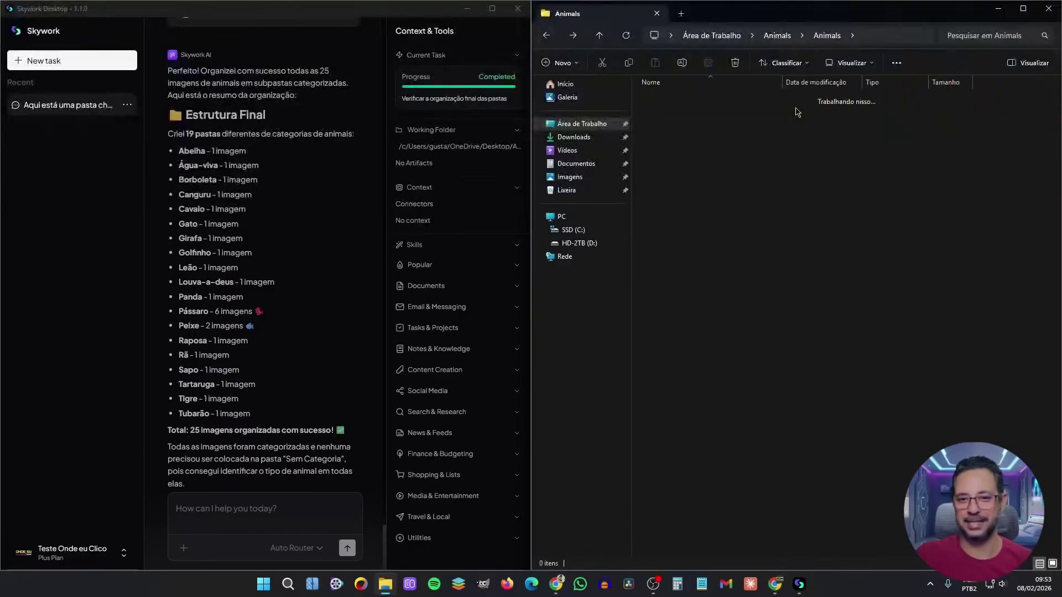
left_click(546, 35)
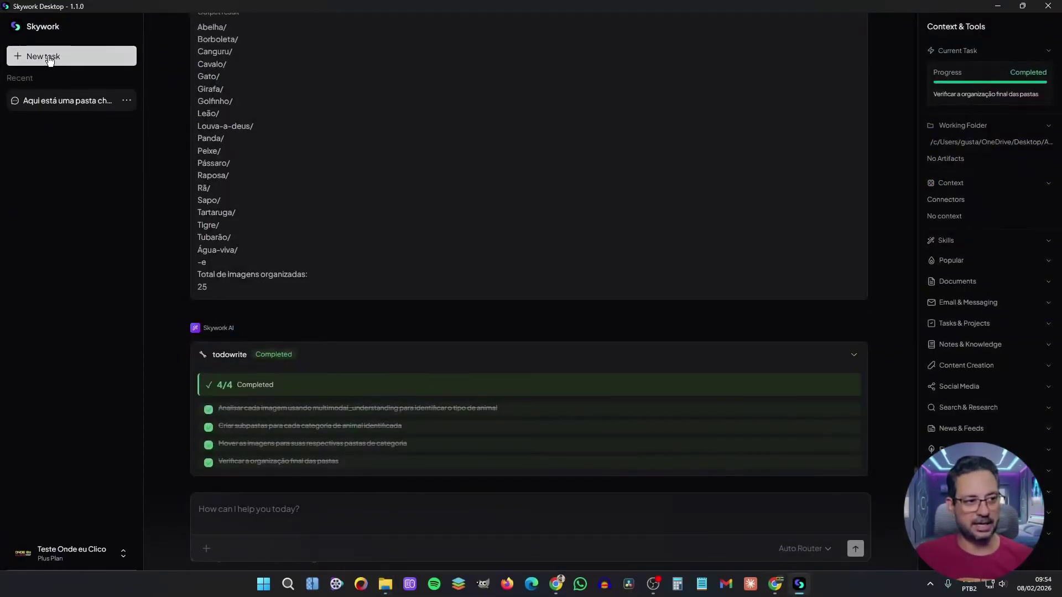
Start a new task in Skywork and open the Auto Router model choices
left_click(49, 57)
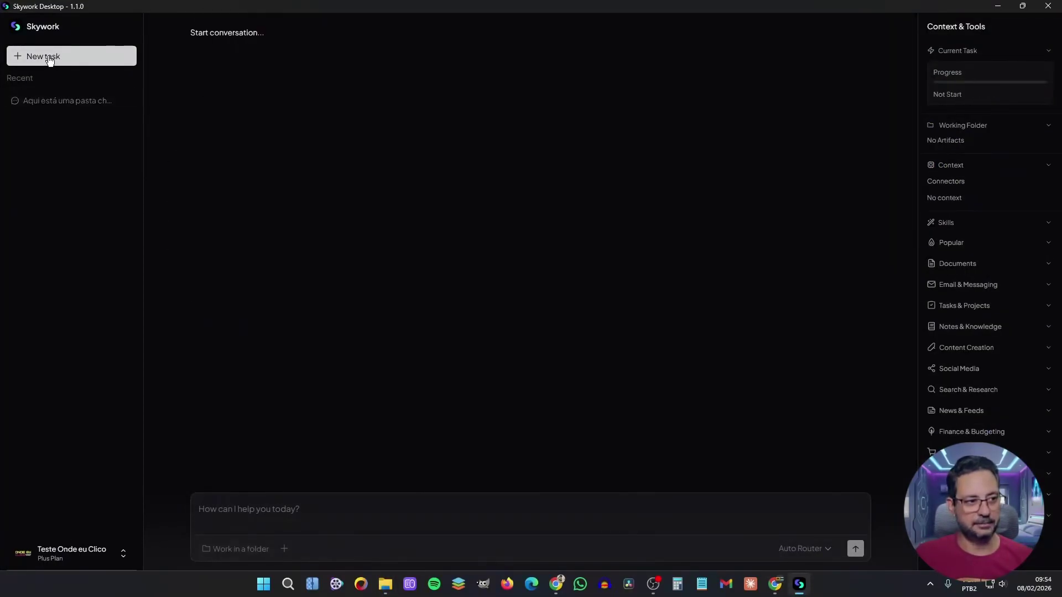
left_click(818, 550)
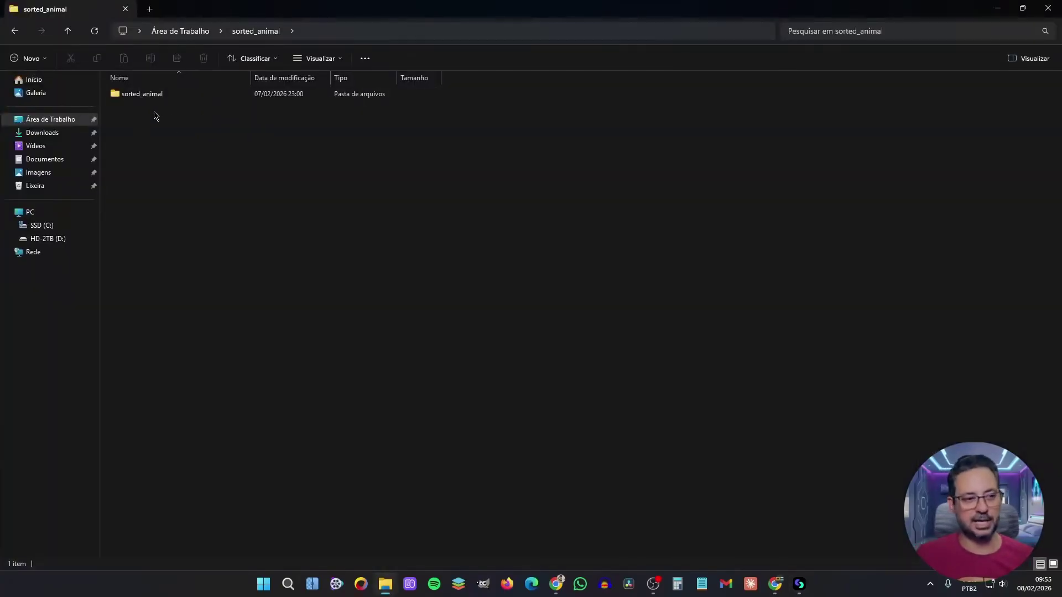
Look through the animal subfolders inside the sorted_animal folder, including bird and jellyfish
double_click(150, 95)
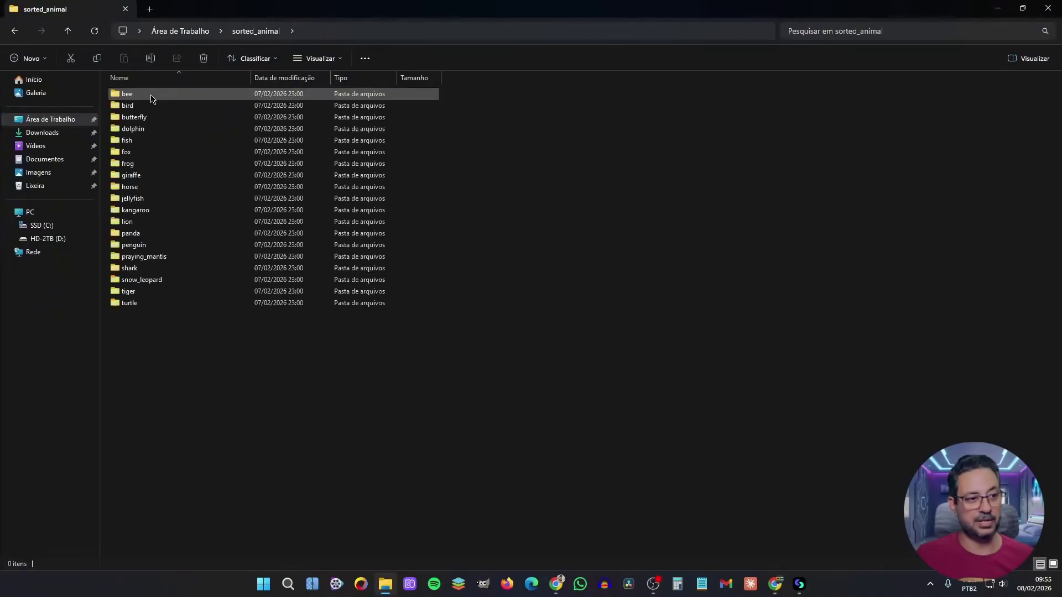
left_click(134, 106)
double_click(133, 105)
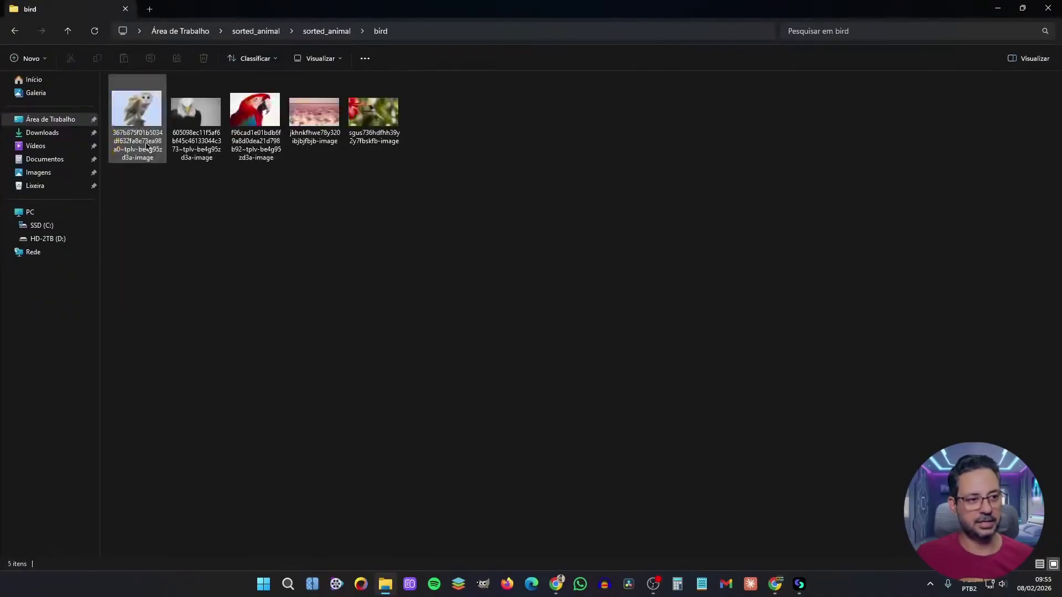
left_click(15, 31)
double_click(151, 154)
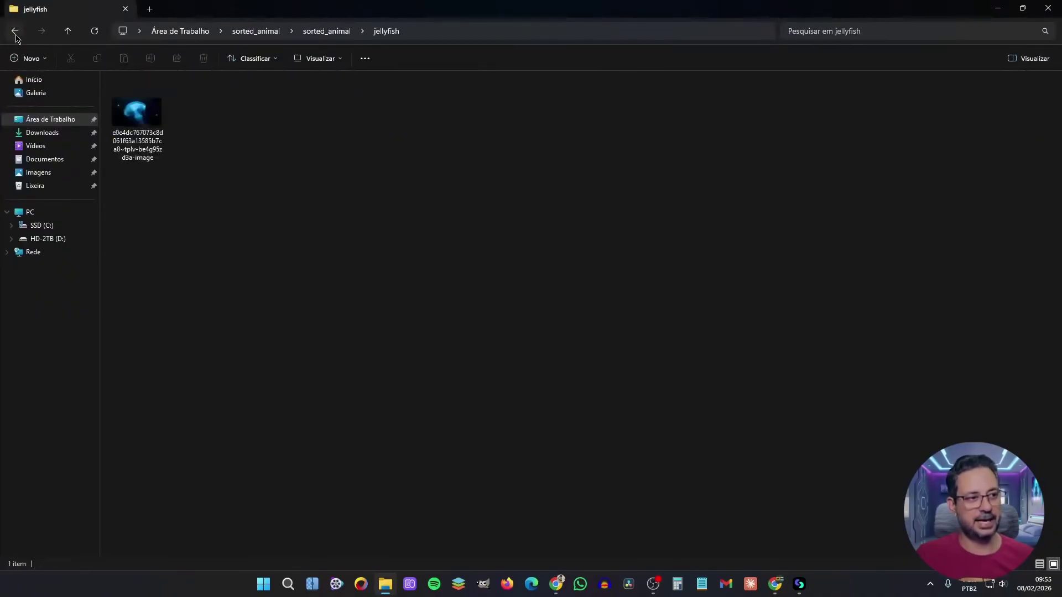
left_click(15, 33)
double_click(159, 257)
key("alt+Left")
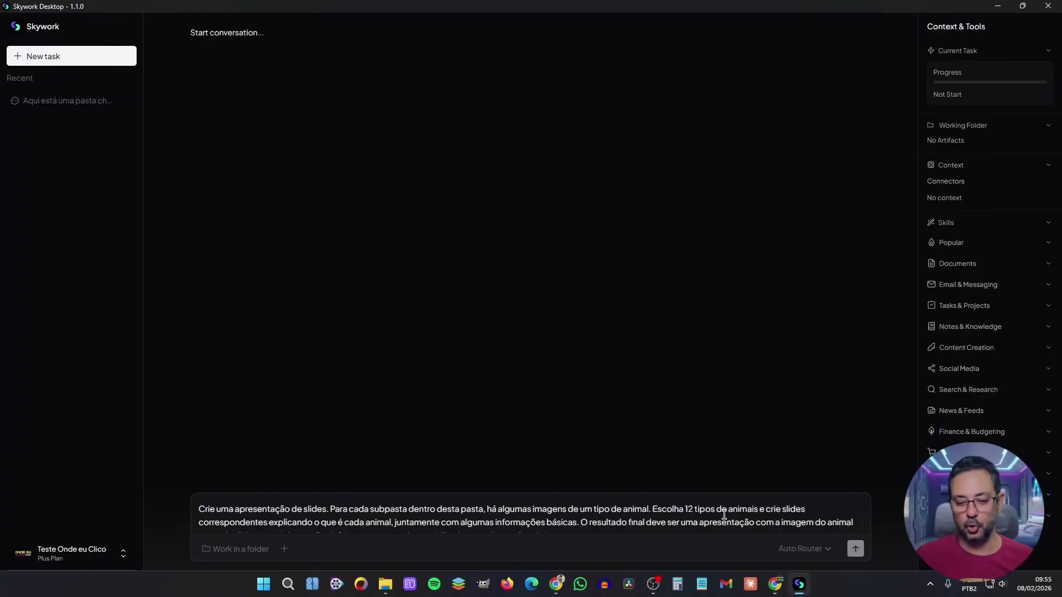
Set sorted_animal as the working folder and submit the prompt for a slide presentation covering 12 animal types with images and basic information
scroll(380, 517, "down", 2)
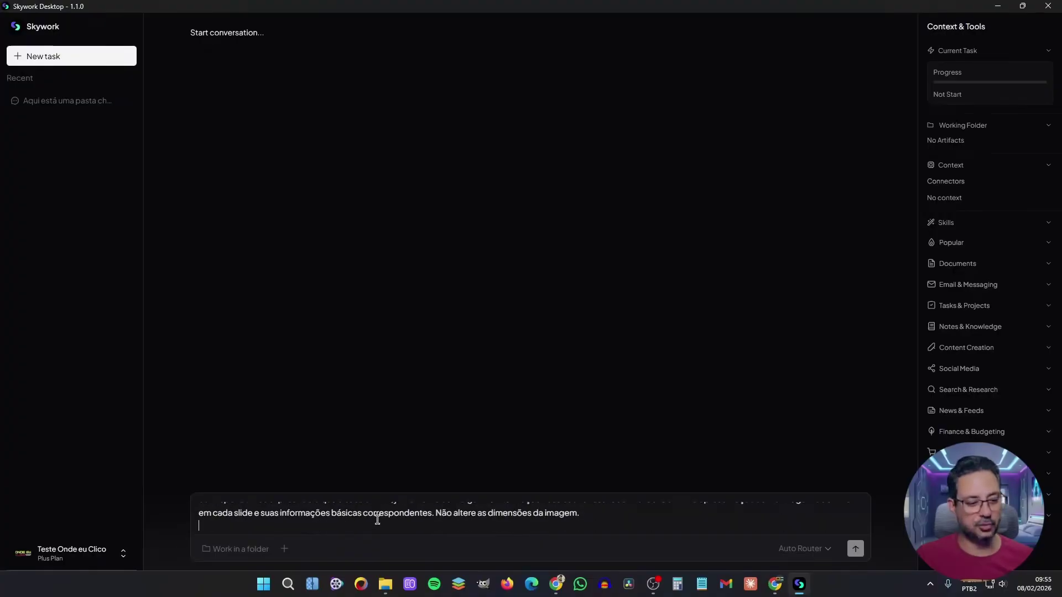
scroll(377, 519, "up", 2)
left_click_drag(338, 522, 377, 522)
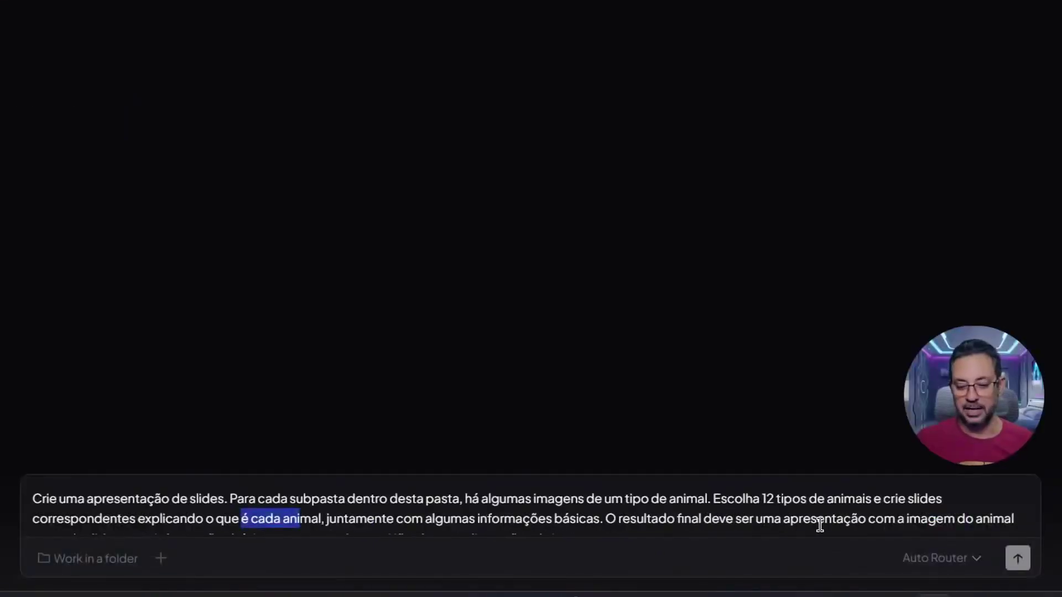
scroll(831, 521, "down", 1)
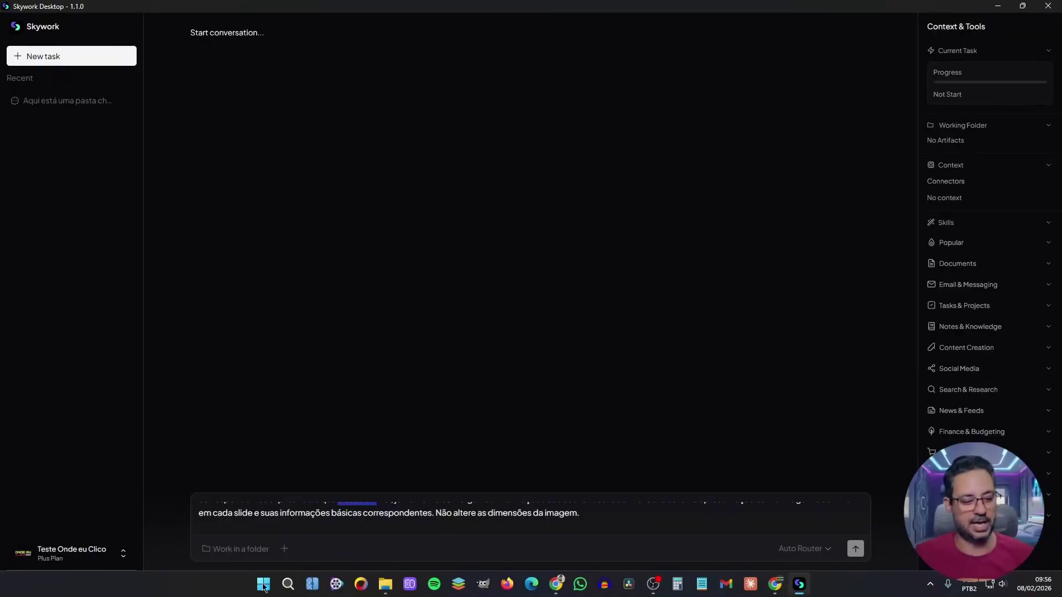
left_click(239, 560)
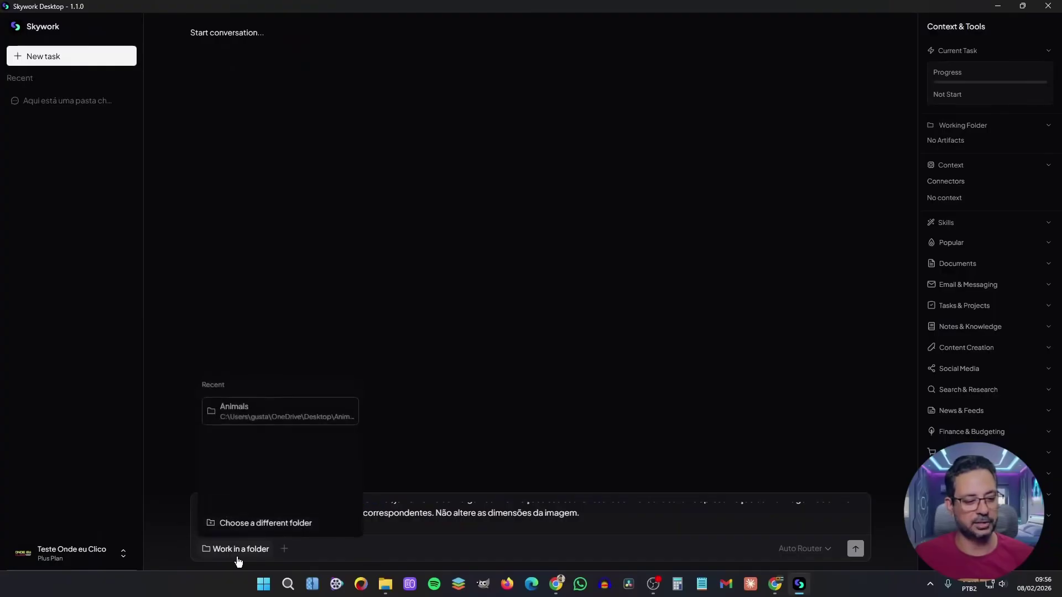
left_click(260, 519)
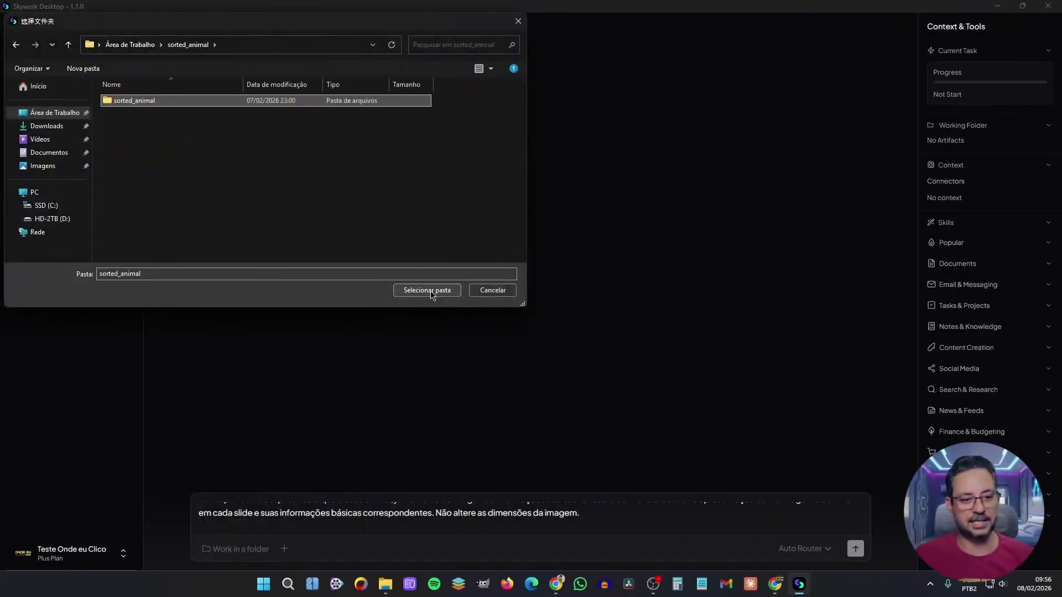
left_click(443, 294)
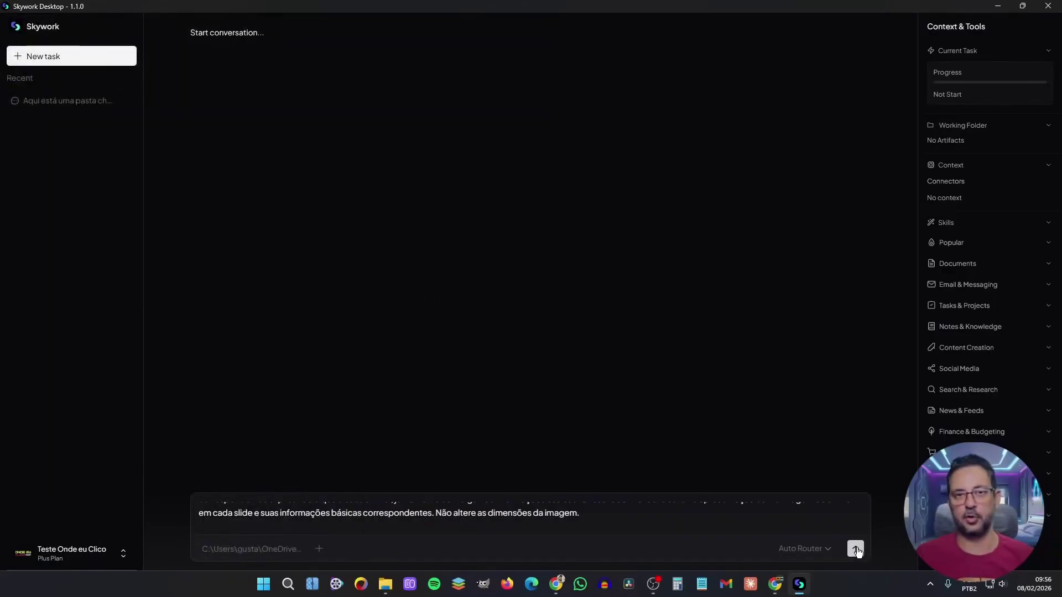
left_click(856, 549)
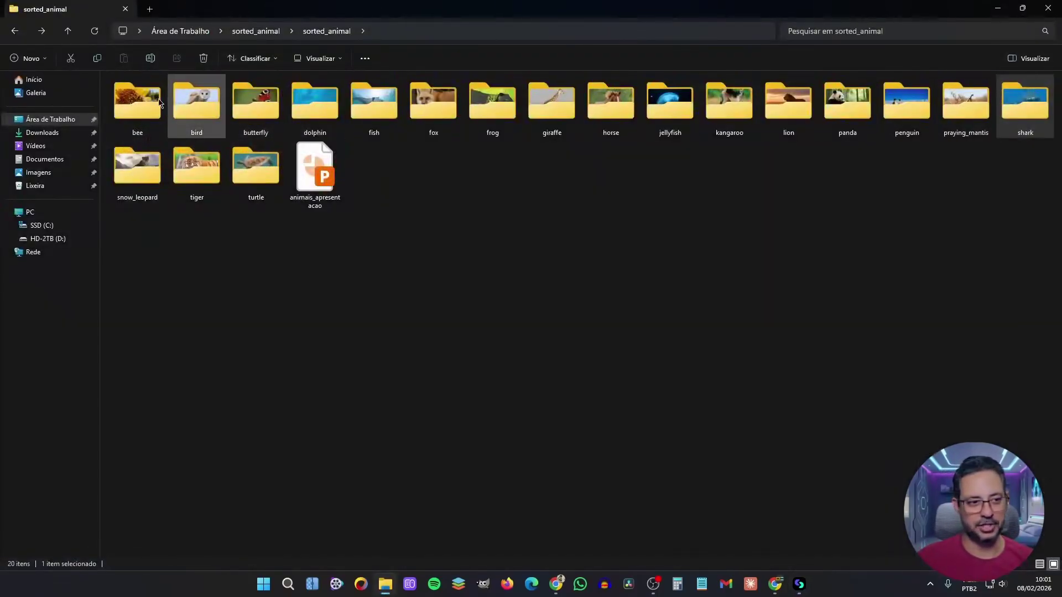
Open the animais_apresentacao presentation and review its animal slides from Lion through Canguru
double_click(324, 181)
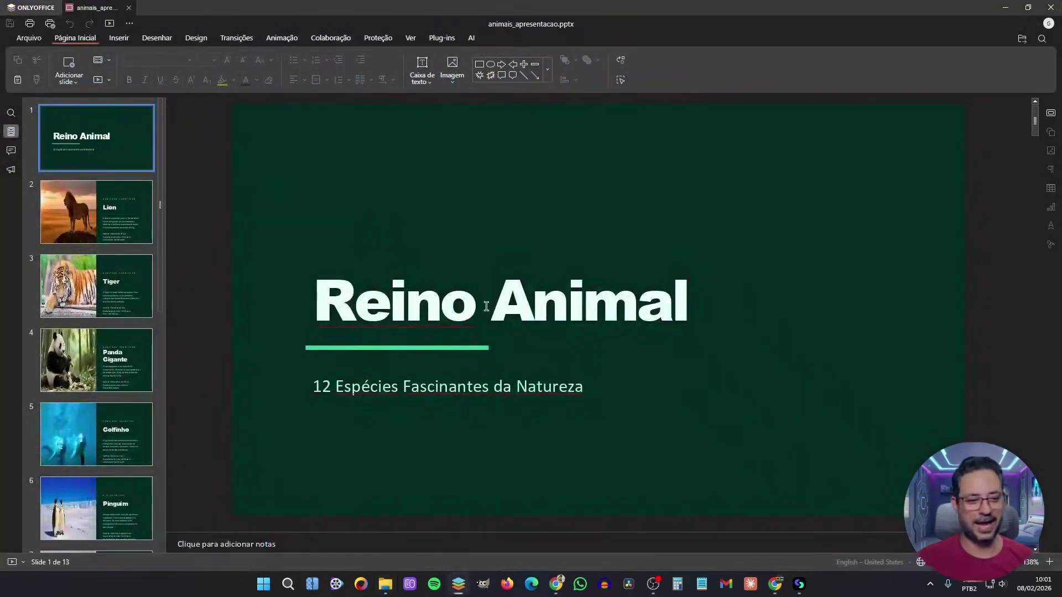
left_click(132, 229)
left_click(131, 304)
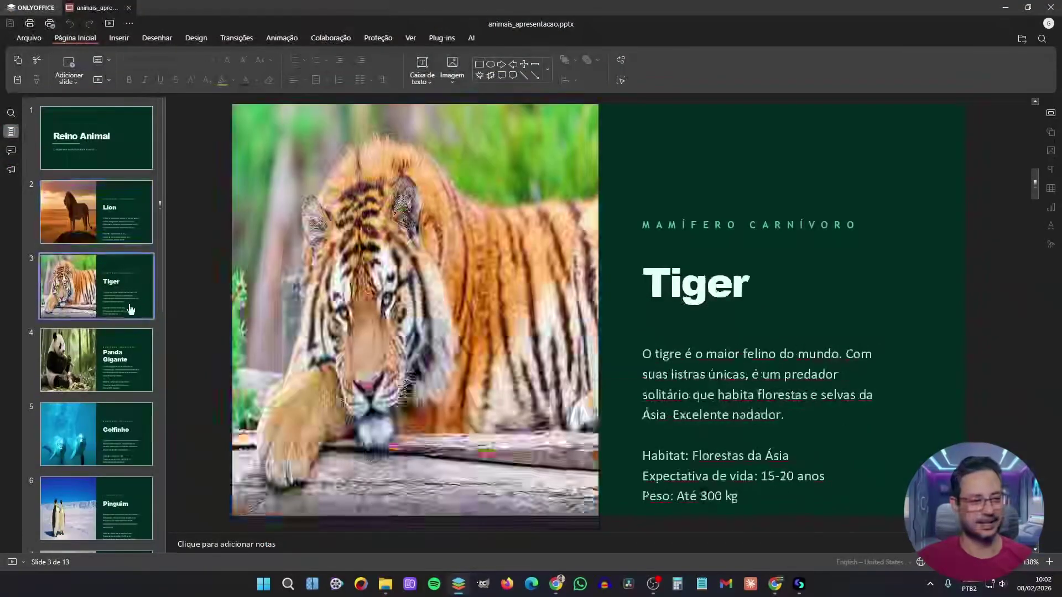
left_click(121, 355)
left_click(123, 419)
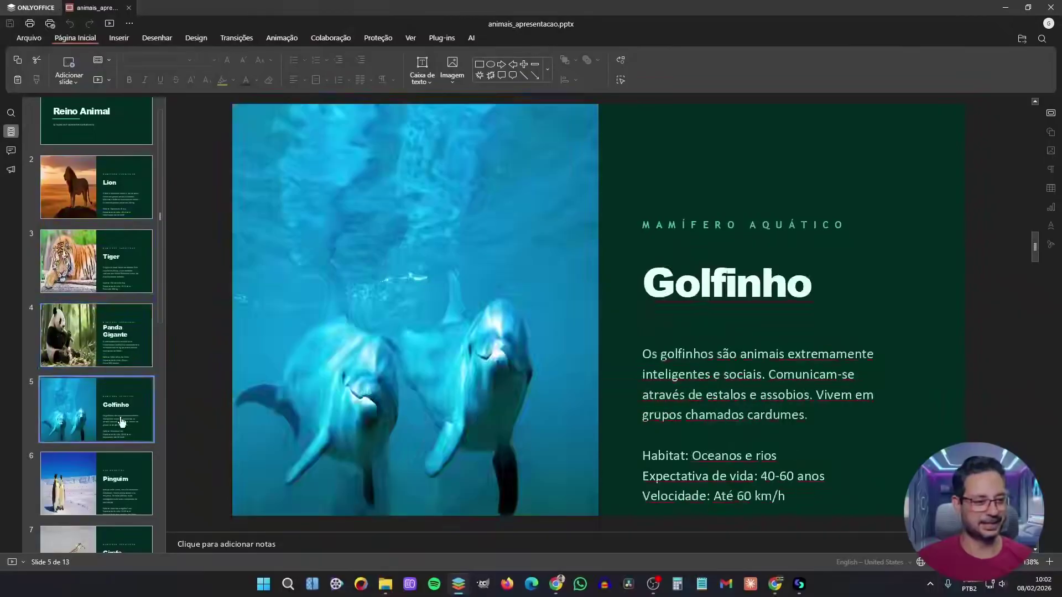
scroll(154, 371, "down", 1)
left_click(125, 431)
scroll(124, 436, "down", 6)
left_click(122, 437)
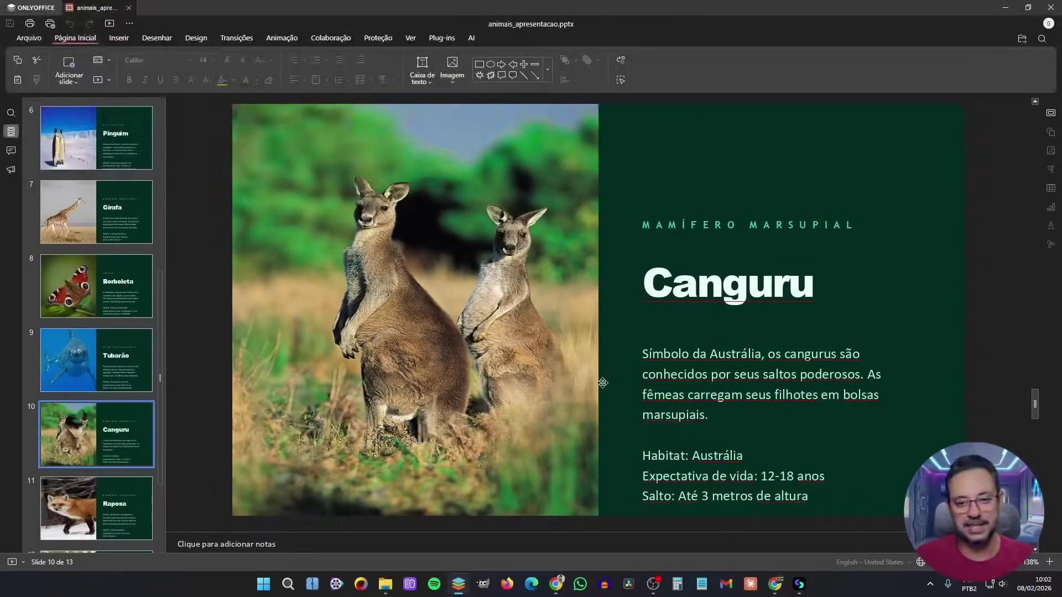
Check that the Canguru slide's title, kangaroo picture and description text can be selected individually for editing
left_click_drag(643, 225, 799, 271)
double_click(818, 285)
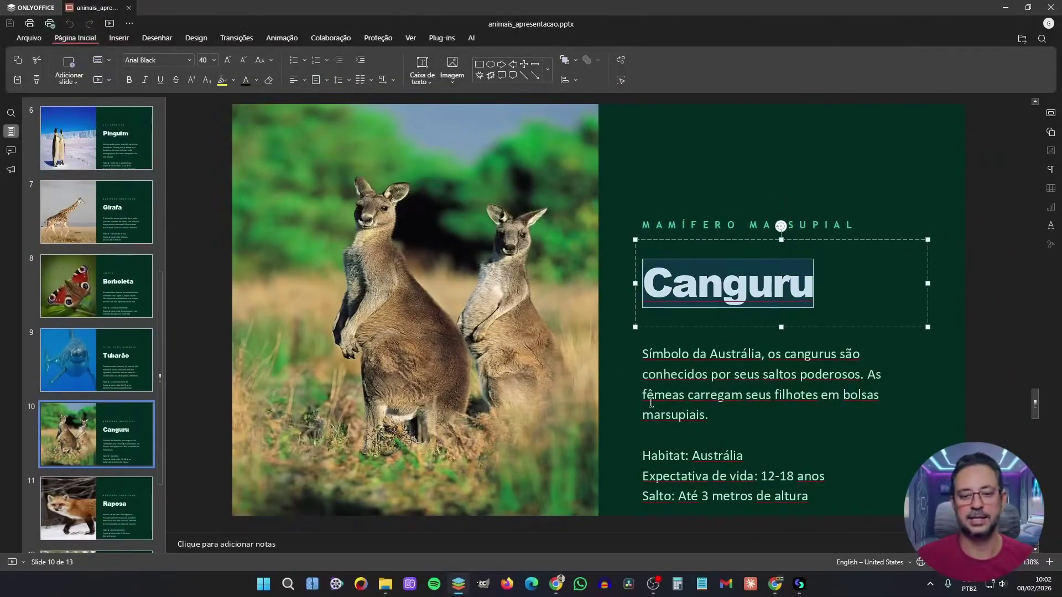
key("Escape")
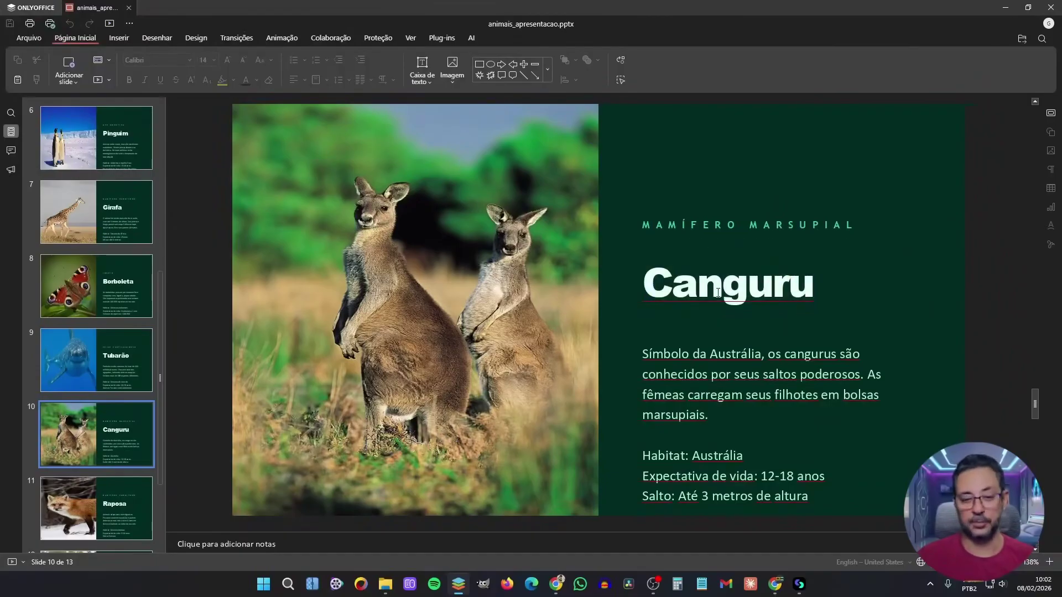
left_click(545, 295)
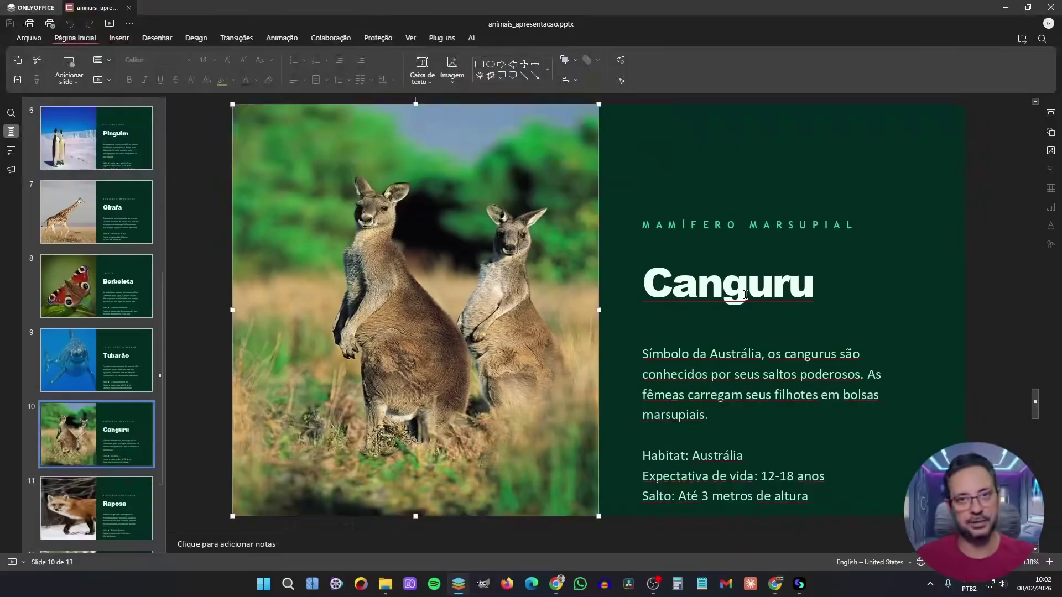
left_click(743, 376)
left_click(699, 224)
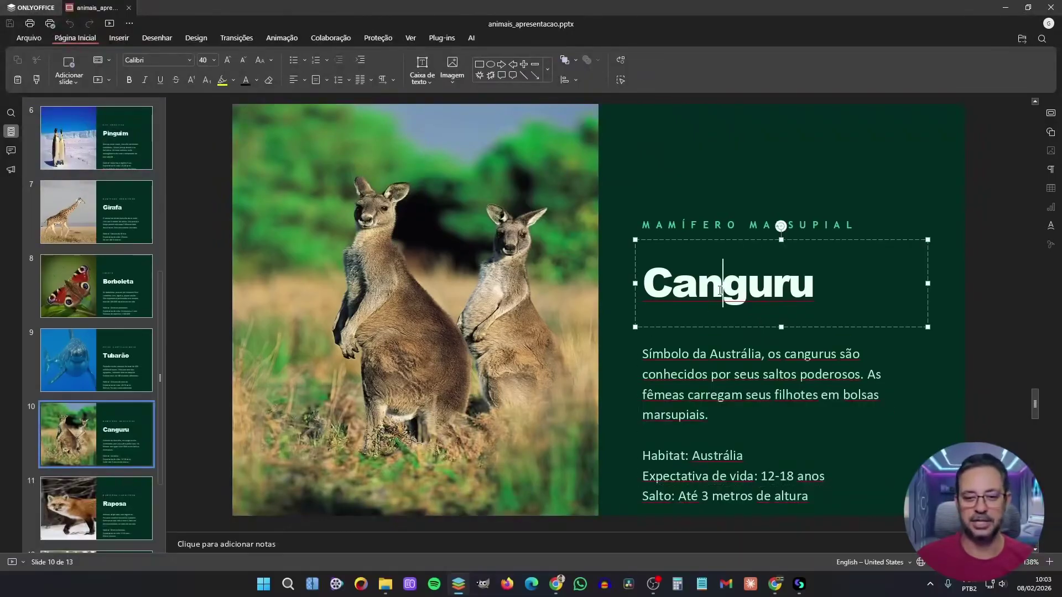
left_click(710, 429)
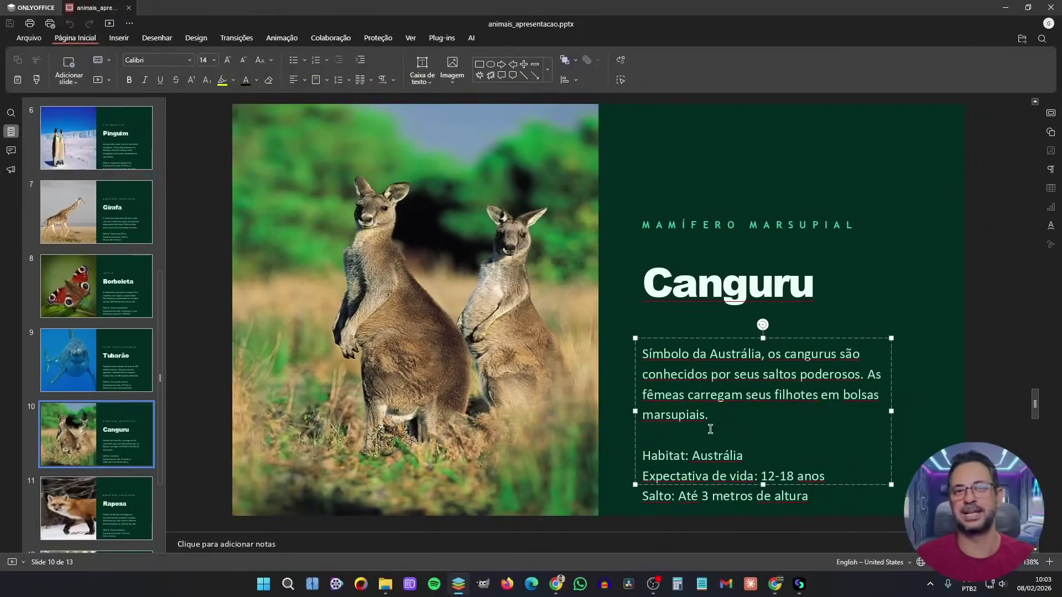
Switch to Skywork, start a task in the sorted_animal folder and submit the prompt for a DOCX report on 6 animal types with original images
key("alt+Tab")
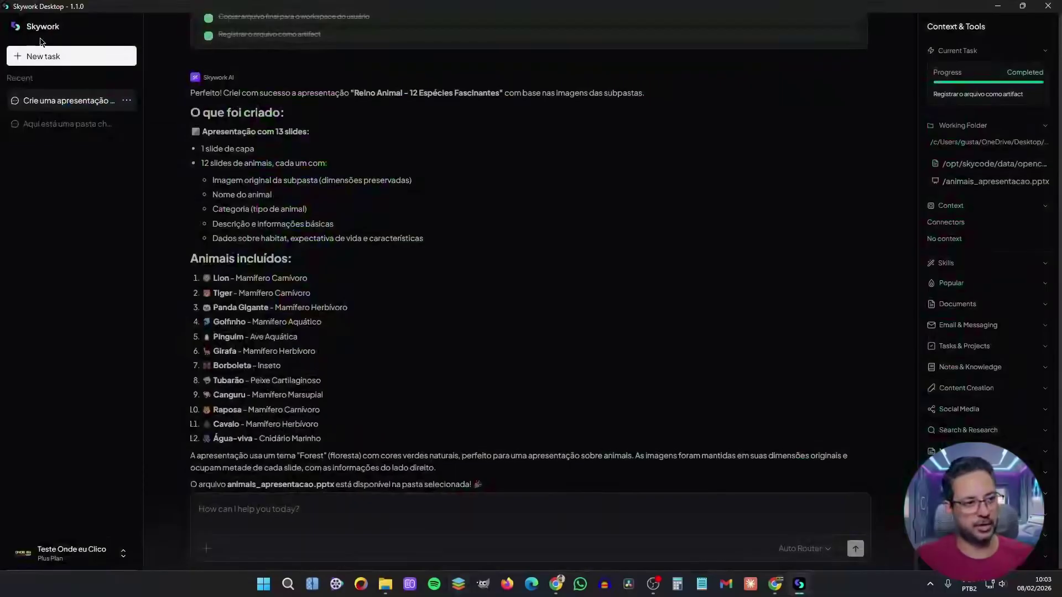
left_click(43, 55)
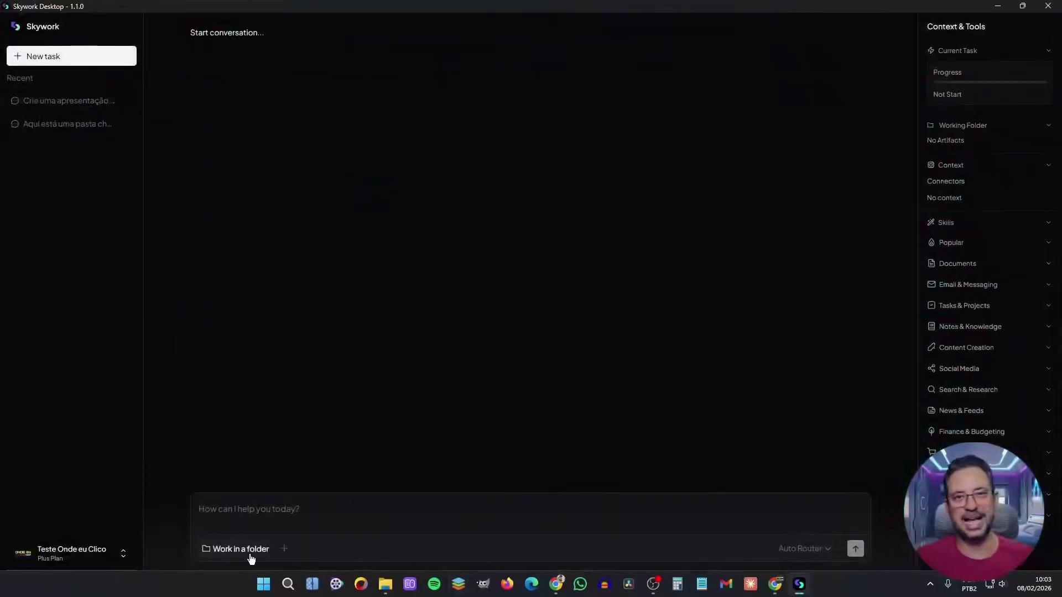
left_click(241, 549)
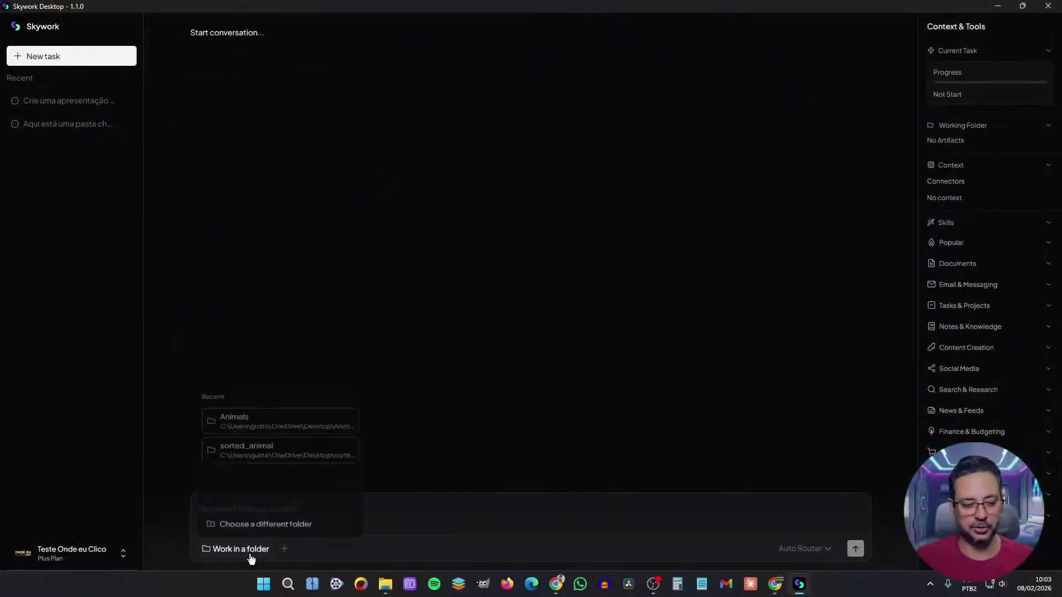
left_click(270, 457)
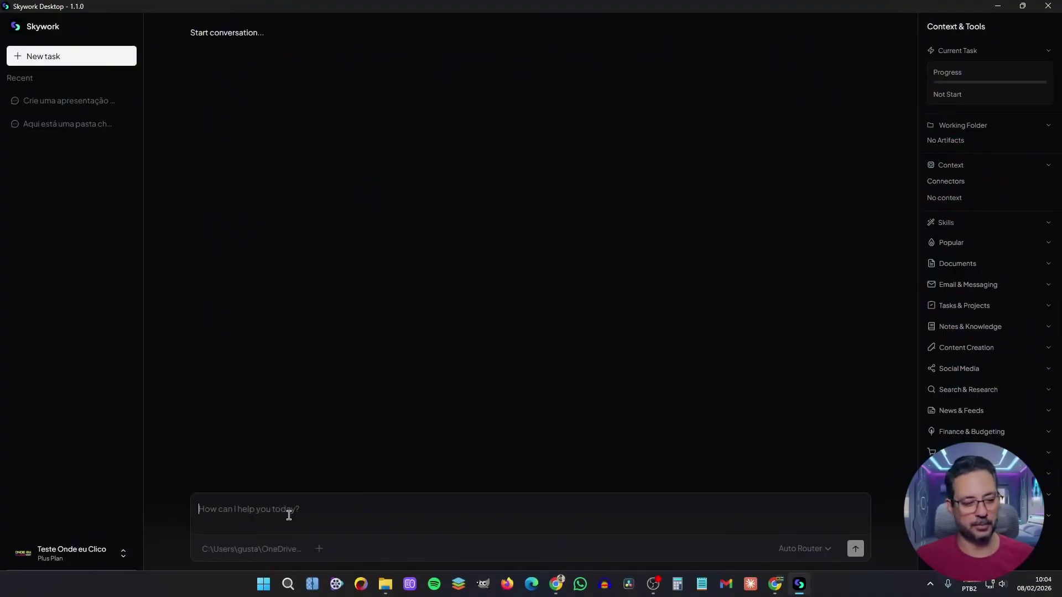
key("ctrl+v")
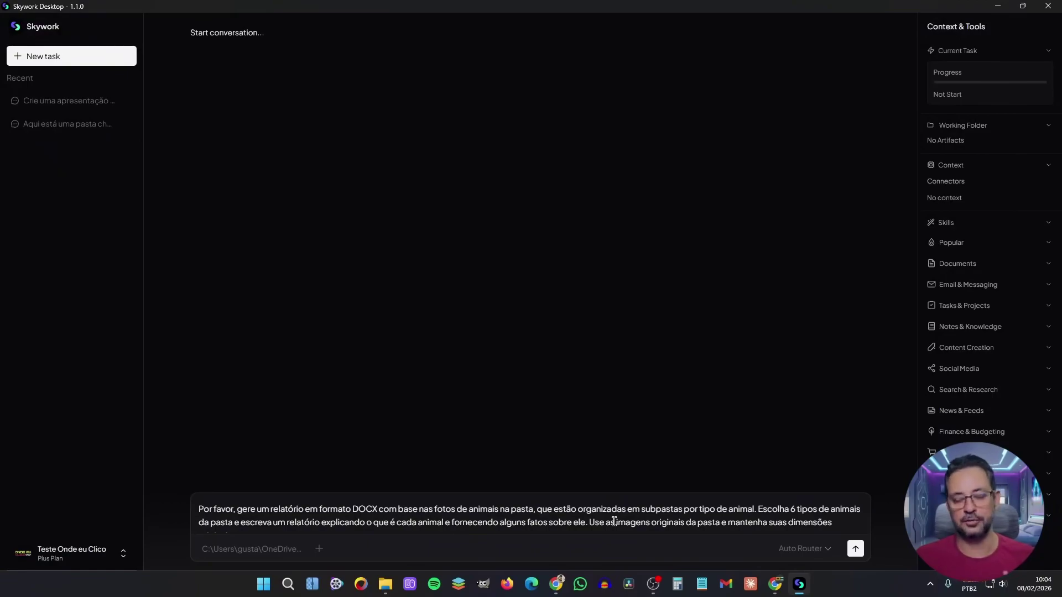
scroll(735, 525, "down", 1)
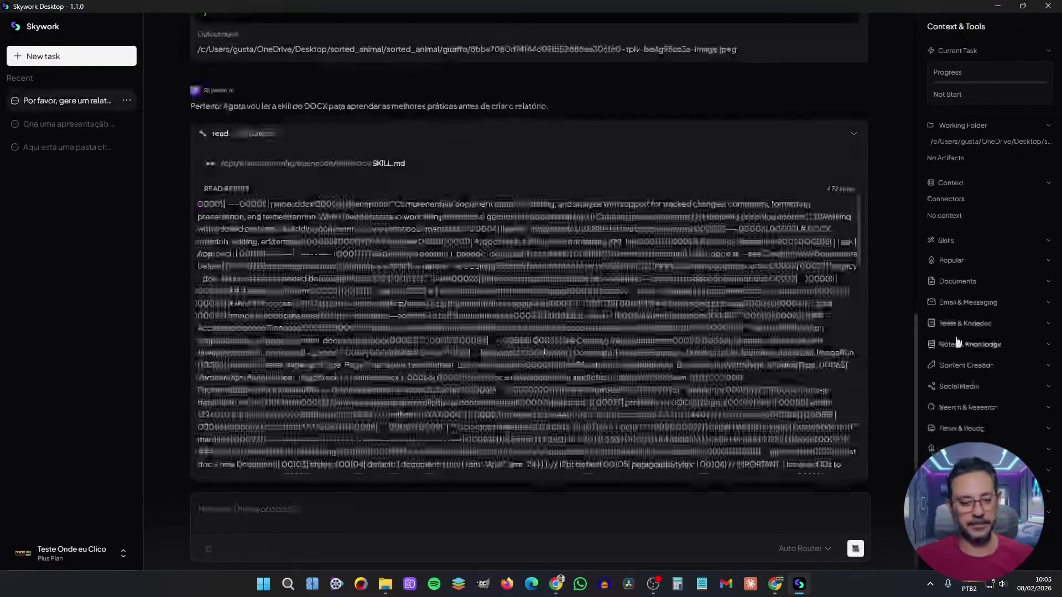
Look through the available skills by category, including Documents, Social Media and Popular
left_click(1049, 262)
left_click(1046, 262)
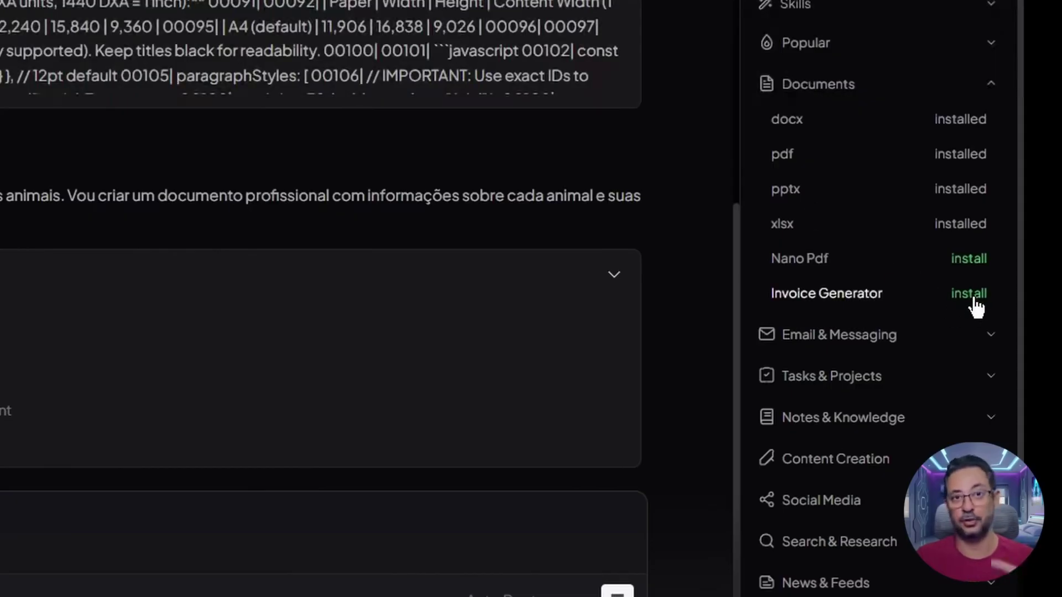
left_click(983, 89)
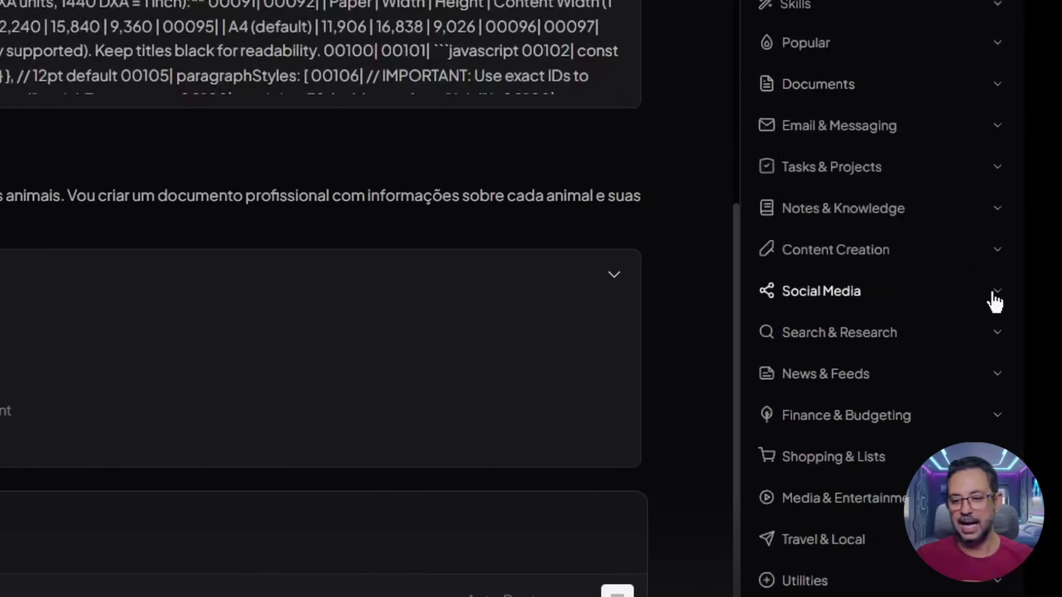
left_click(992, 294)
scroll(915, 399, "down", 2)
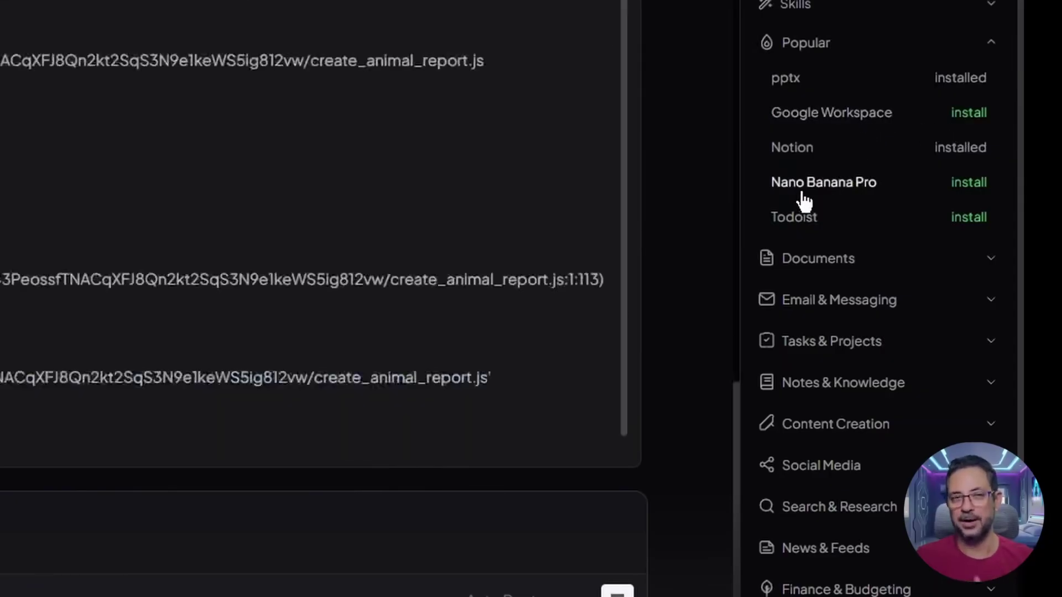
scroll(897, 184, "up", 1)
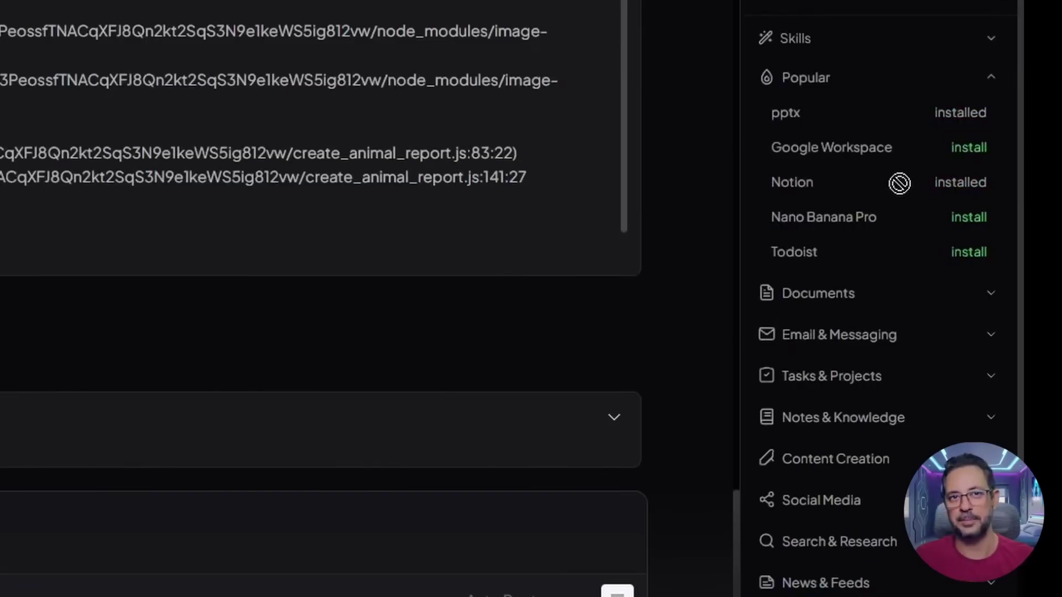
scroll(940, 160, "down", 3)
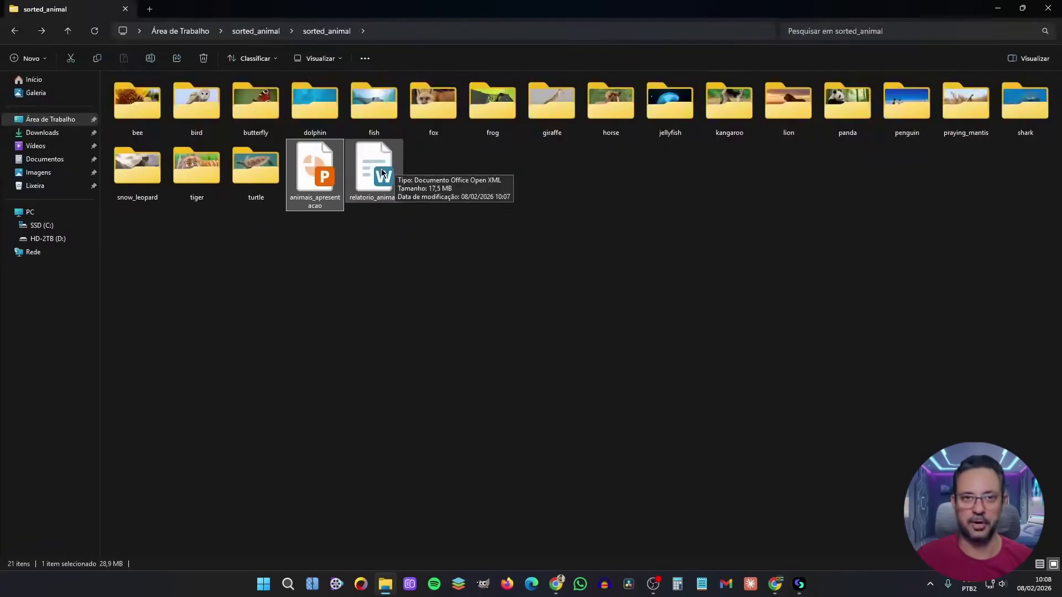
Open the relatorio_animais document from the sorted_animal folder and examine its title, introduction and animal sections
double_click(382, 173)
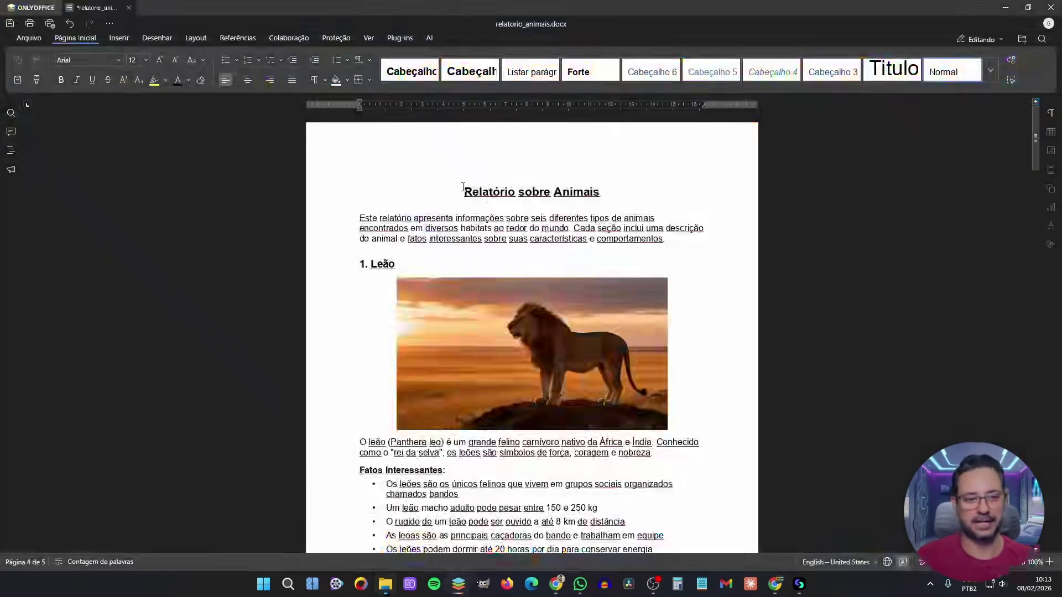
left_click_drag(464, 191, 599, 192)
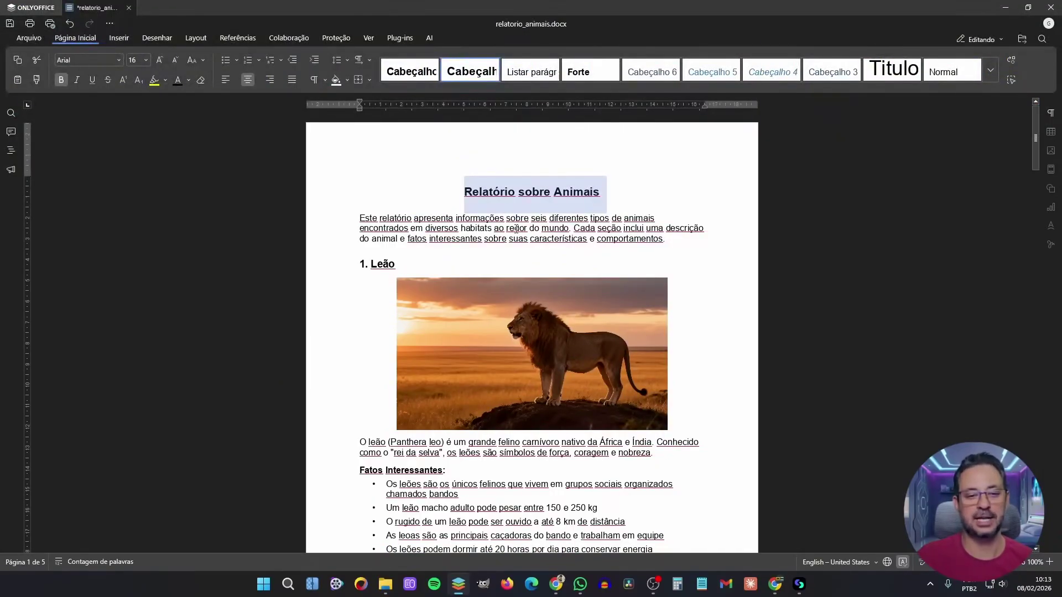
left_click_drag(574, 230, 704, 229)
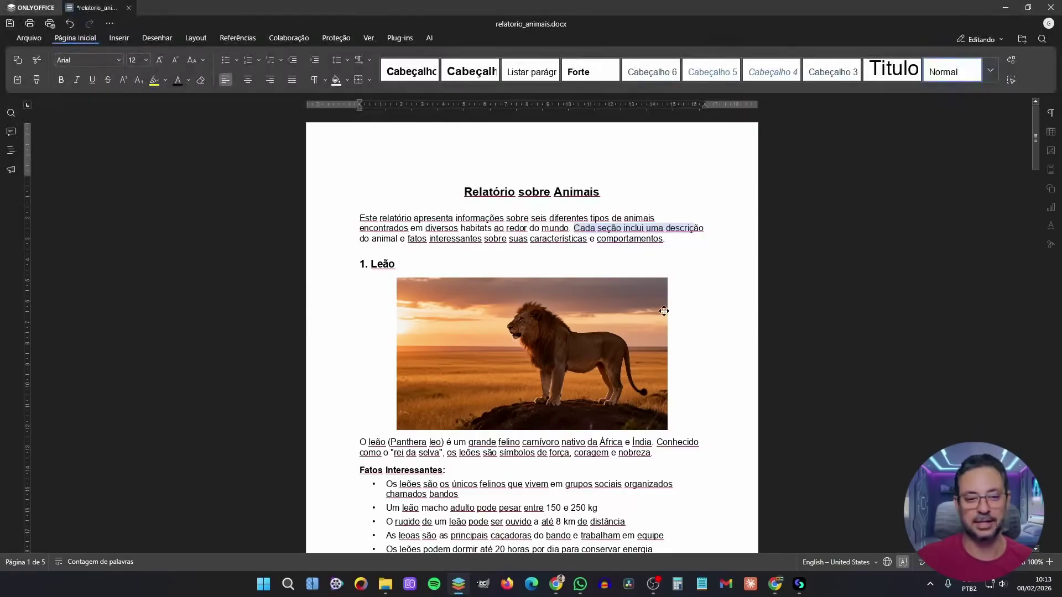
scroll(514, 299, "down", 5)
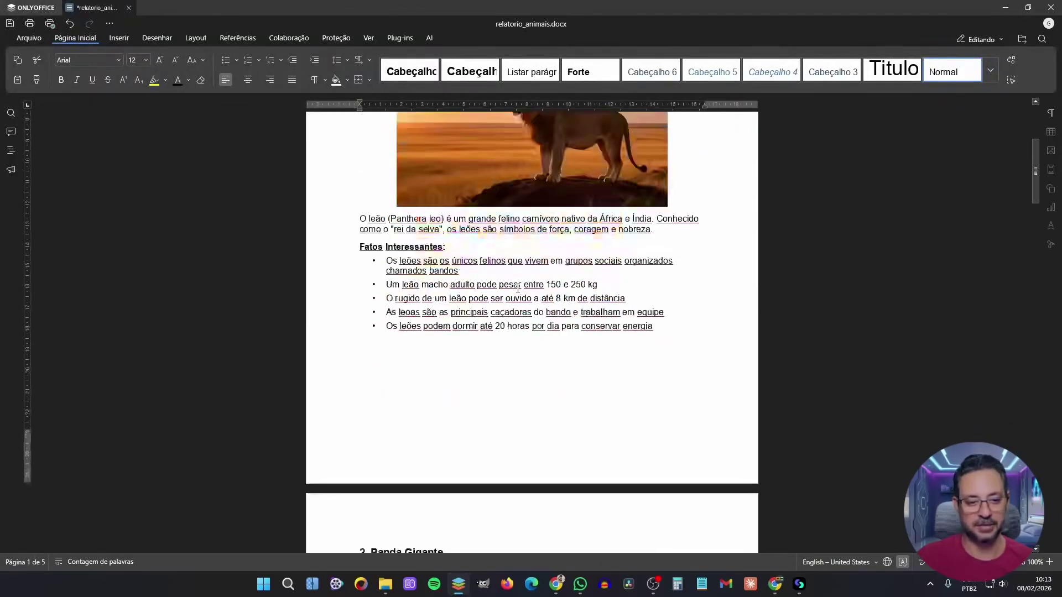
scroll(515, 265, "down", 7)
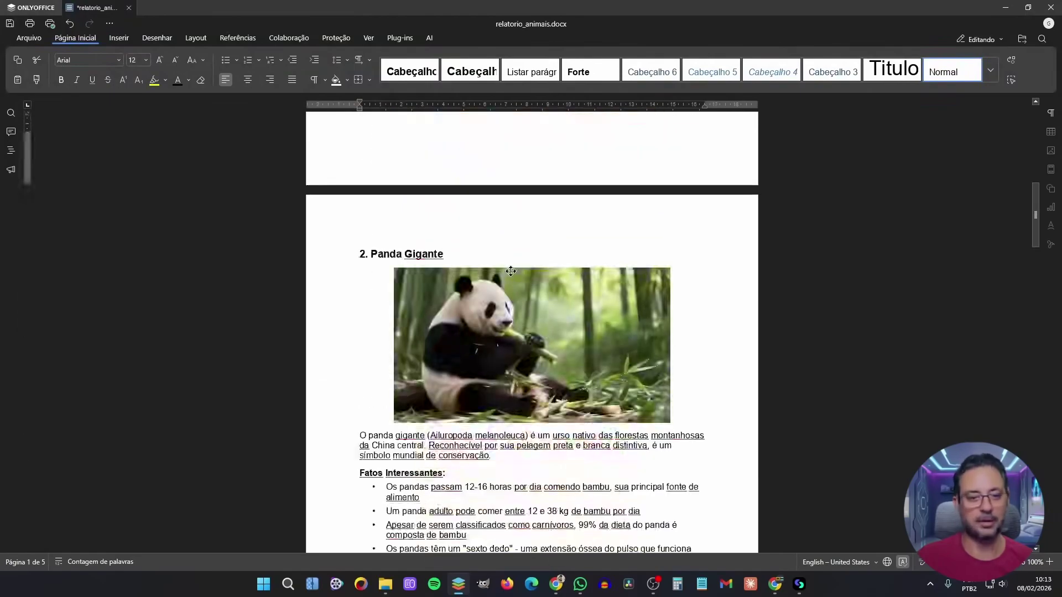
scroll(528, 293, "down", 5)
scroll(531, 310, "down", 12)
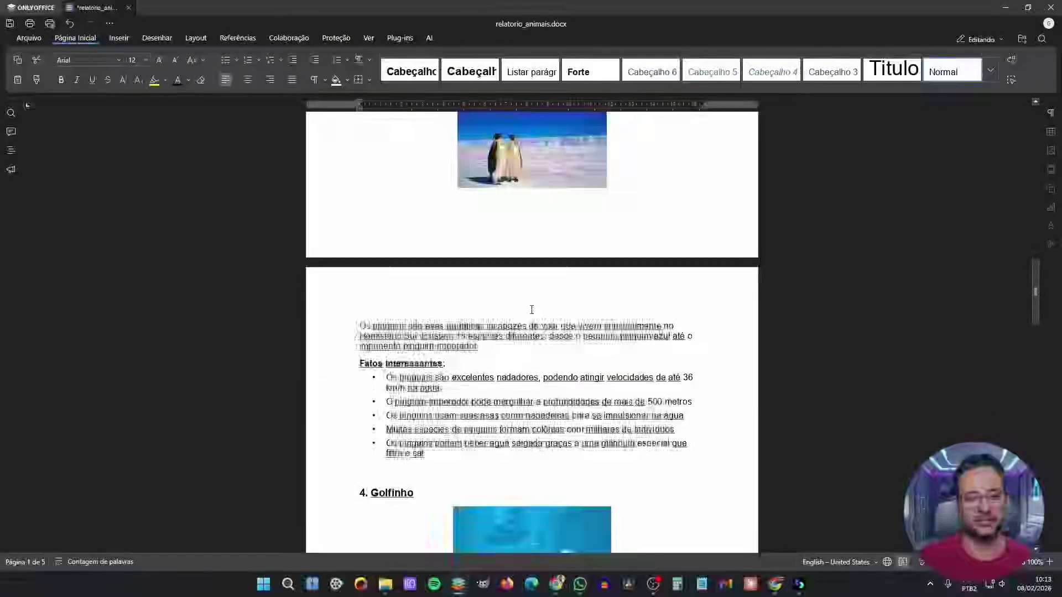
scroll(538, 319, "down", 12)
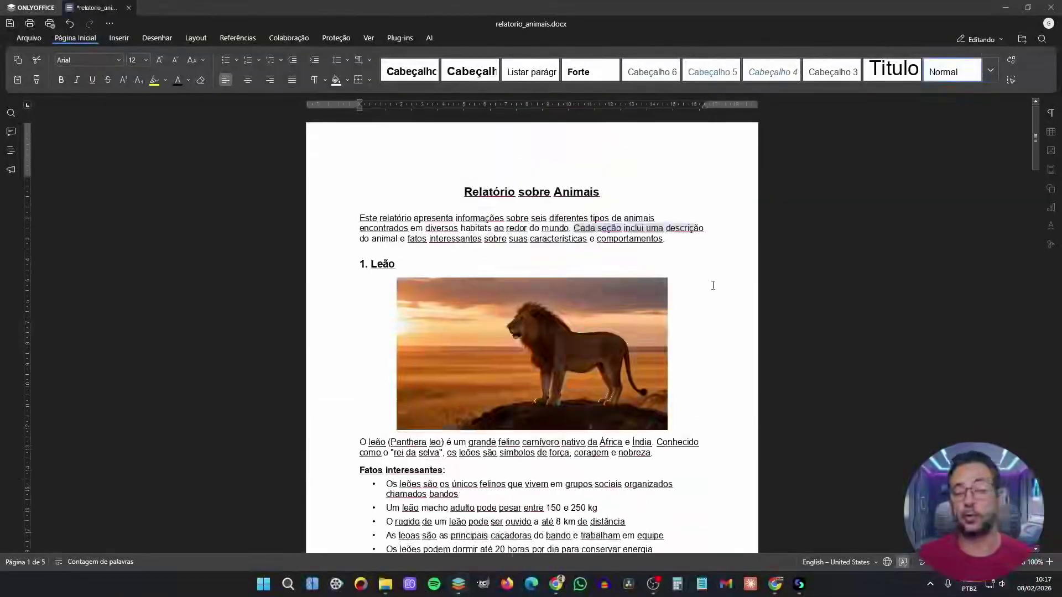
Review the animal report's pictures and interesting facts from the Leão section through Girafa
scroll(711, 280, "down", 3)
scroll(719, 299, "down", 12)
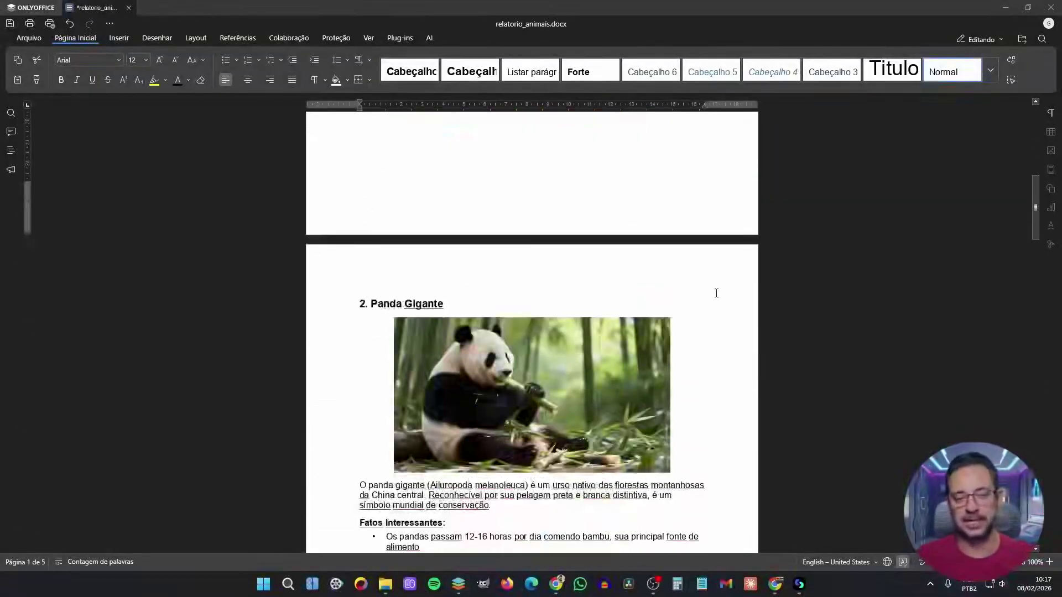
scroll(729, 331, "down", 10)
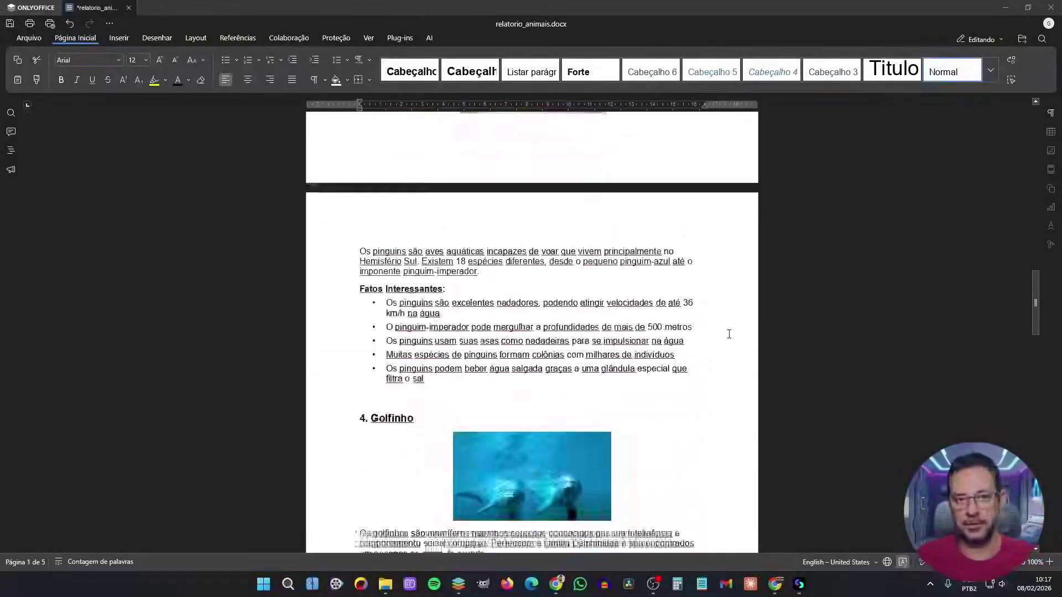
scroll(729, 334, "down", 8)
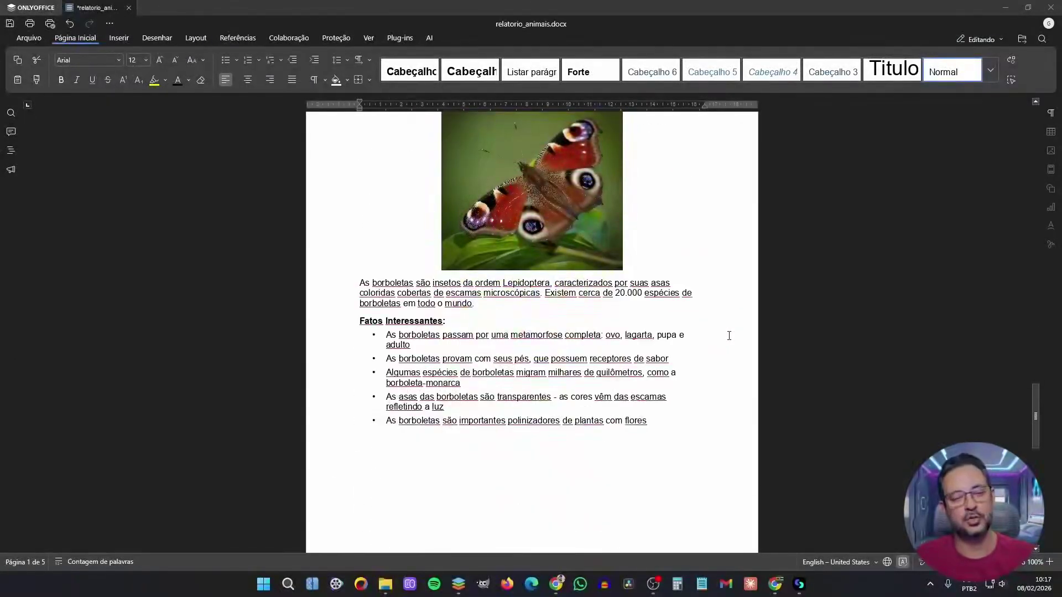
scroll(729, 335, "down", 8)
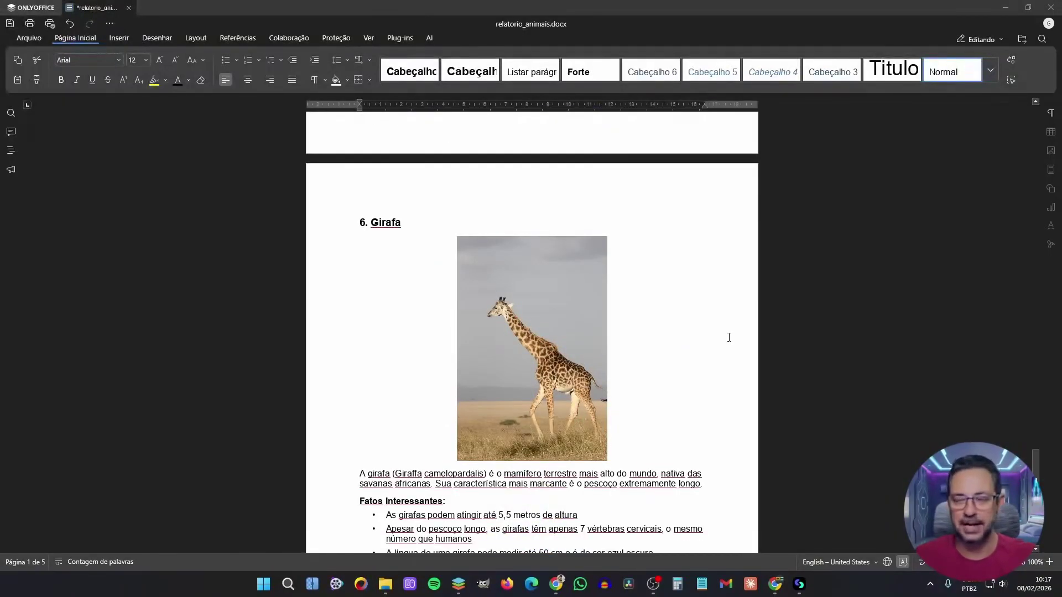
scroll(729, 337, "down", 2)
scroll(734, 338, "down", 2)
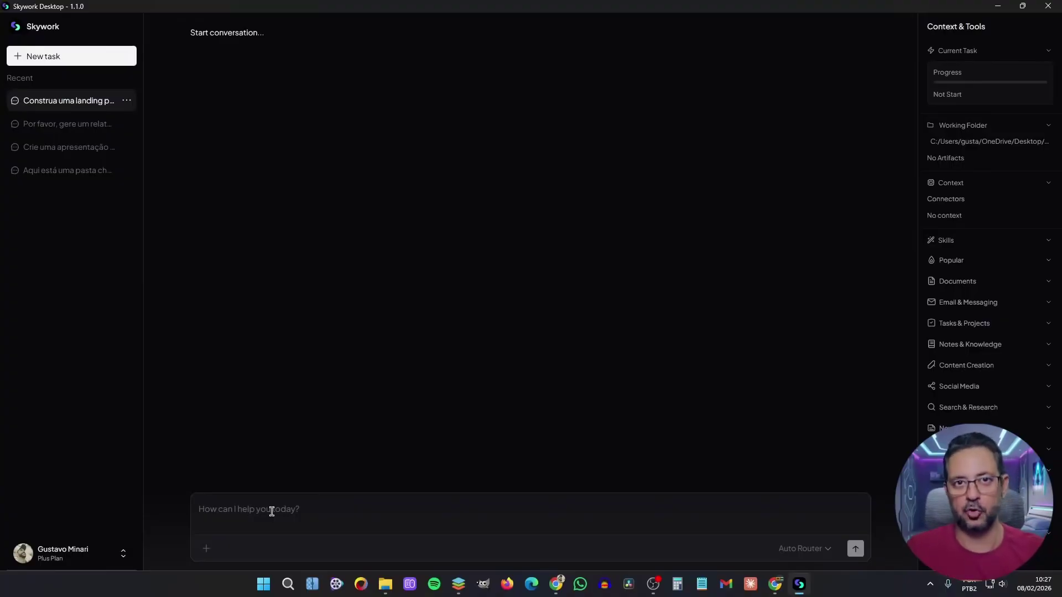
Attach the 5 brief files in Skywork and submit the prompt for a single-page SEO-optimized landing page with hero, benefits, use cases, FAQ and CTA
left_click(206, 553)
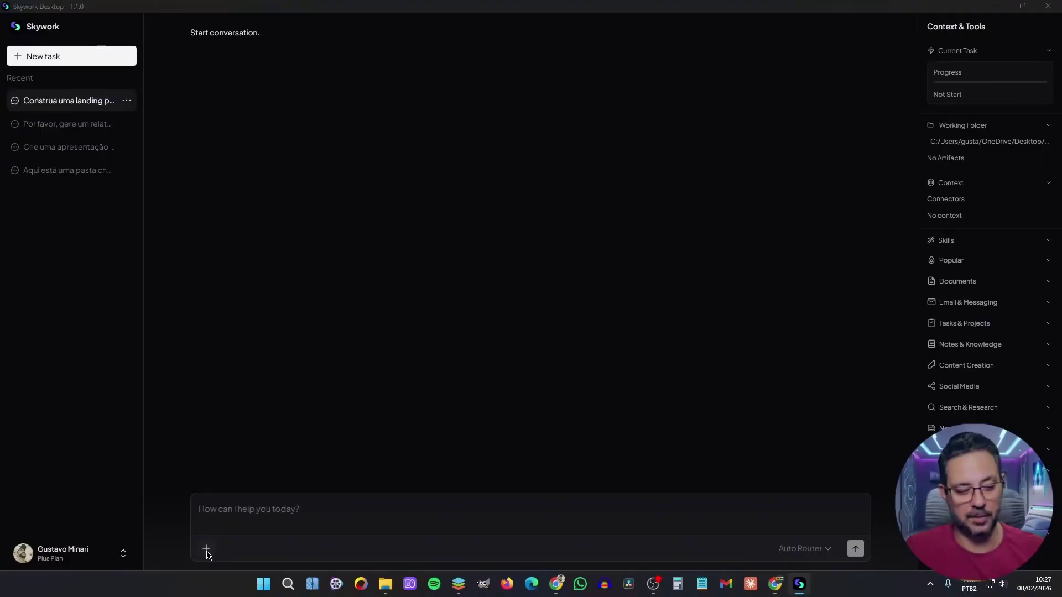
left_click(429, 295)
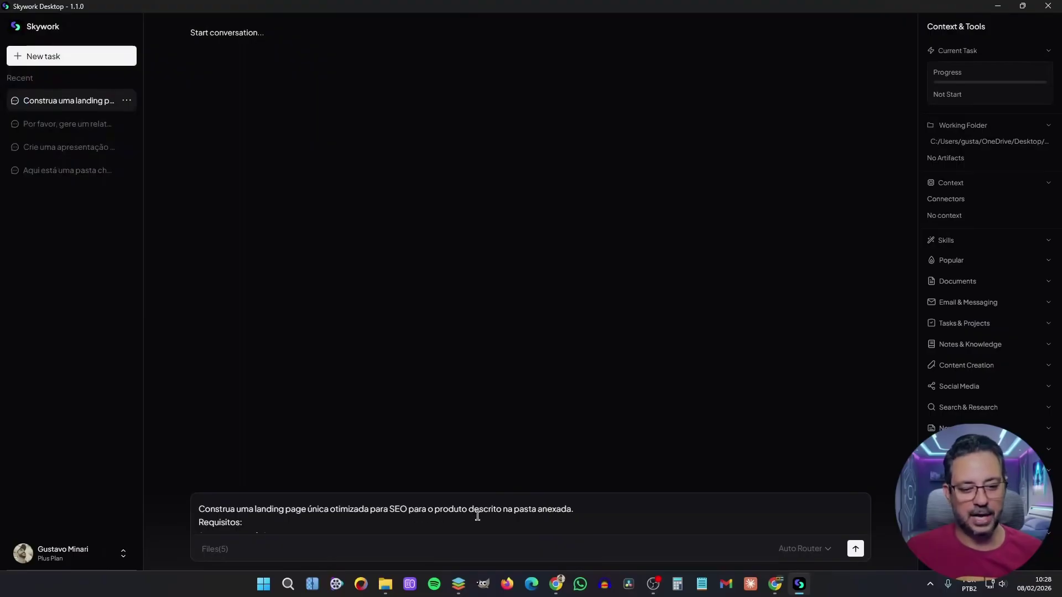
scroll(512, 515, "down", 3)
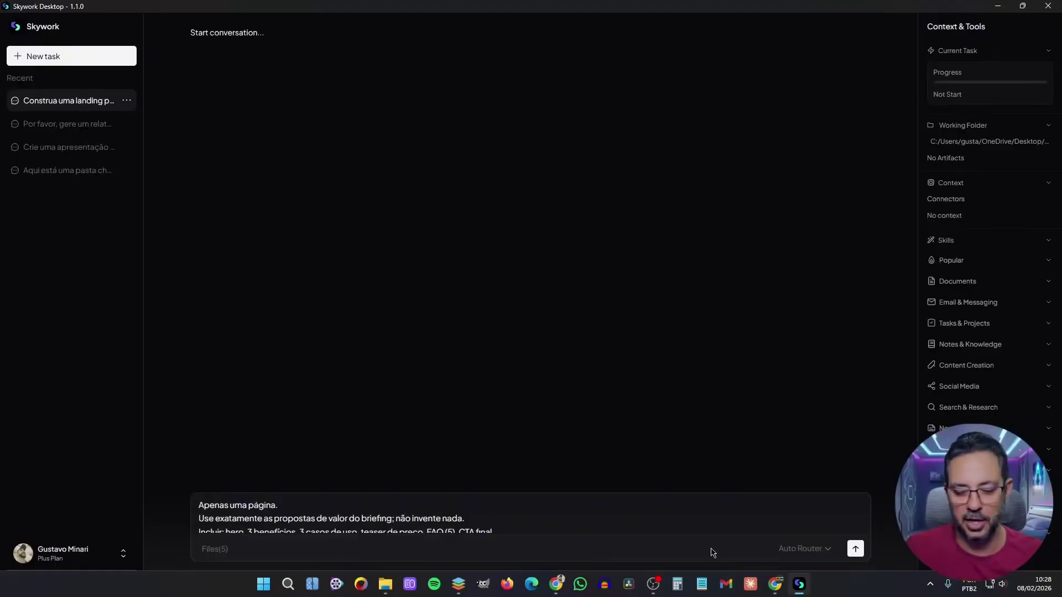
left_click(856, 549)
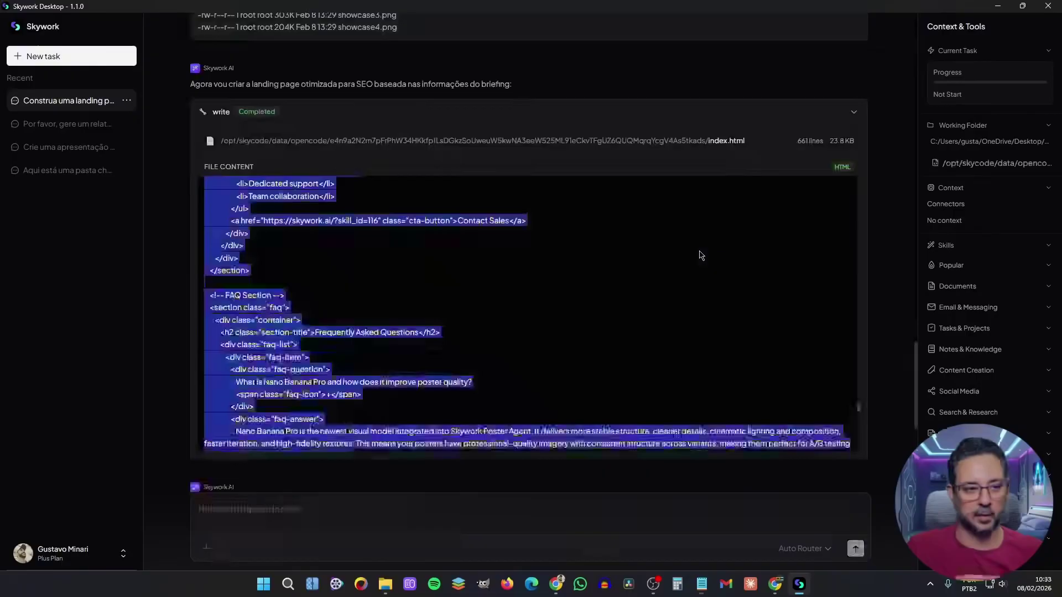
Review the generated index.html code and look inside the AI Poster - KOL Creator Brief subfolder
scroll(698, 256, "down", 5)
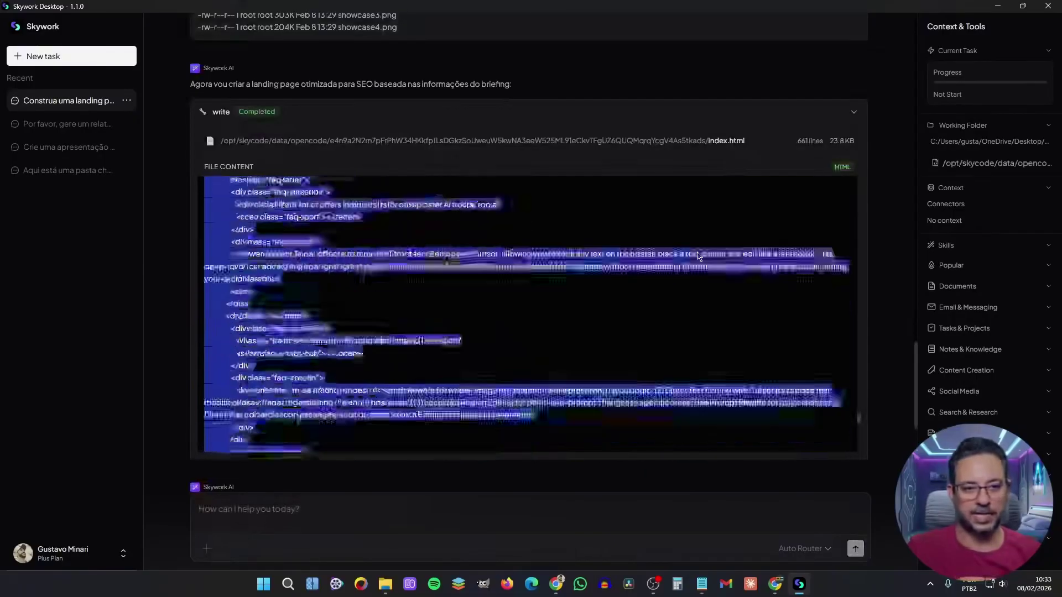
scroll(698, 256, "down", 10)
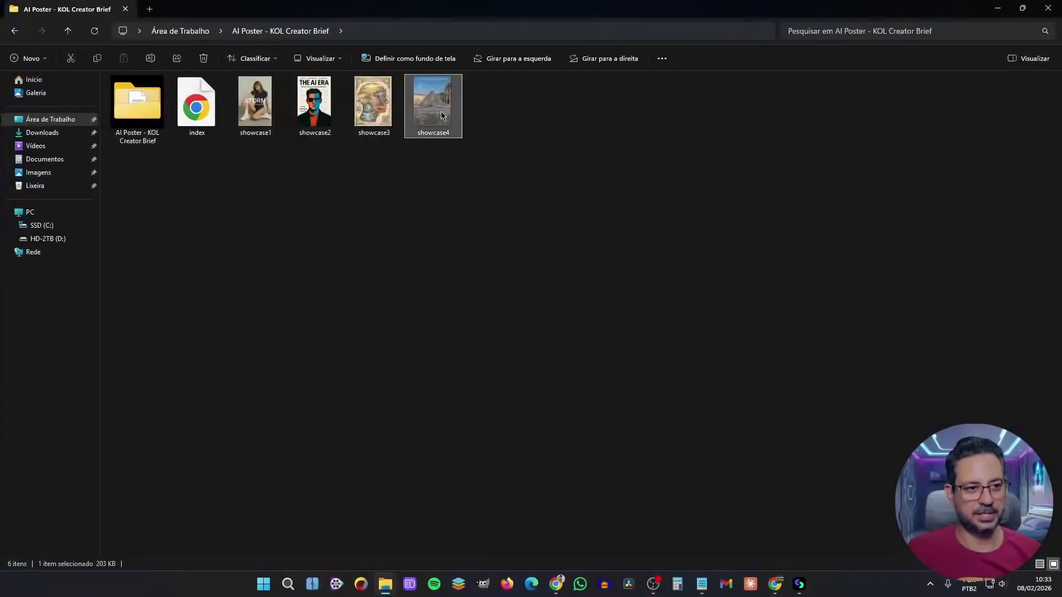
double_click(157, 114)
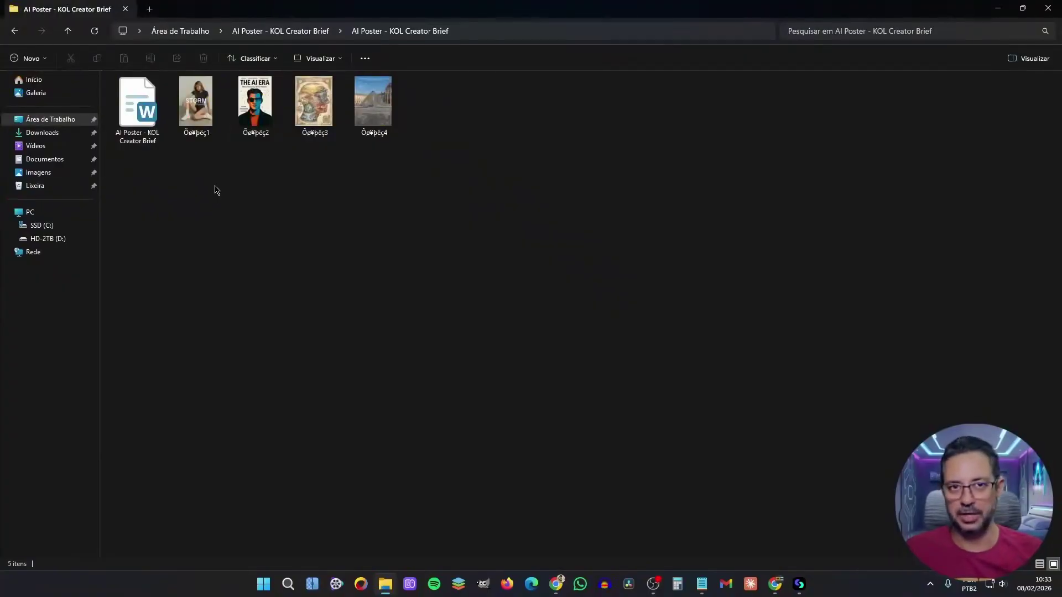
Open index from the parent AI Poster - KOL Creator Brief folder in the browser and examine the landing page's showcase, benefits, use cases, pricing, FAQ and CTA
left_click(17, 34)
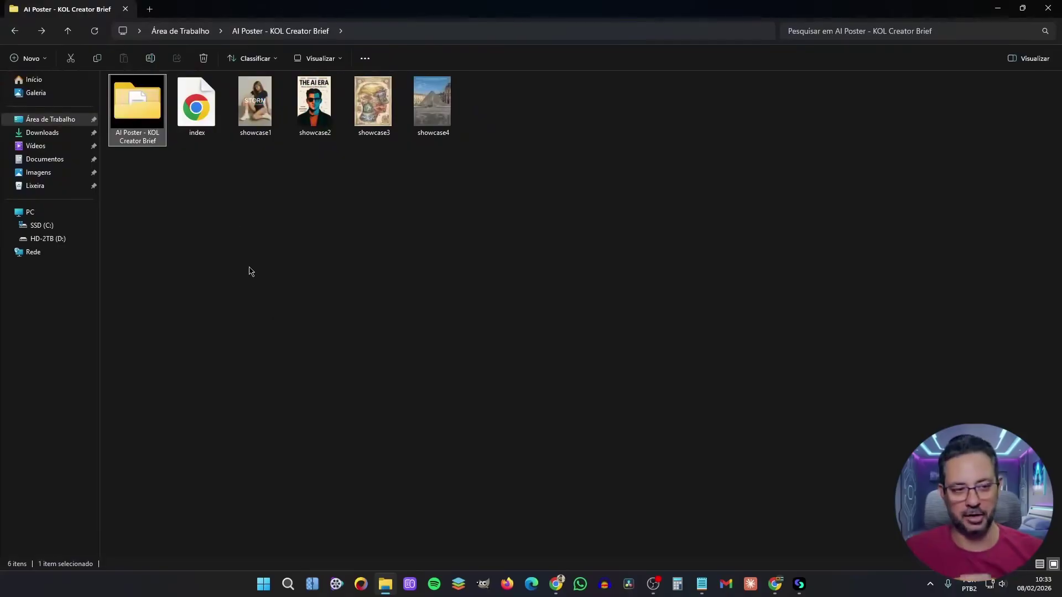
double_click(197, 106)
scroll(750, 285, "down", 8)
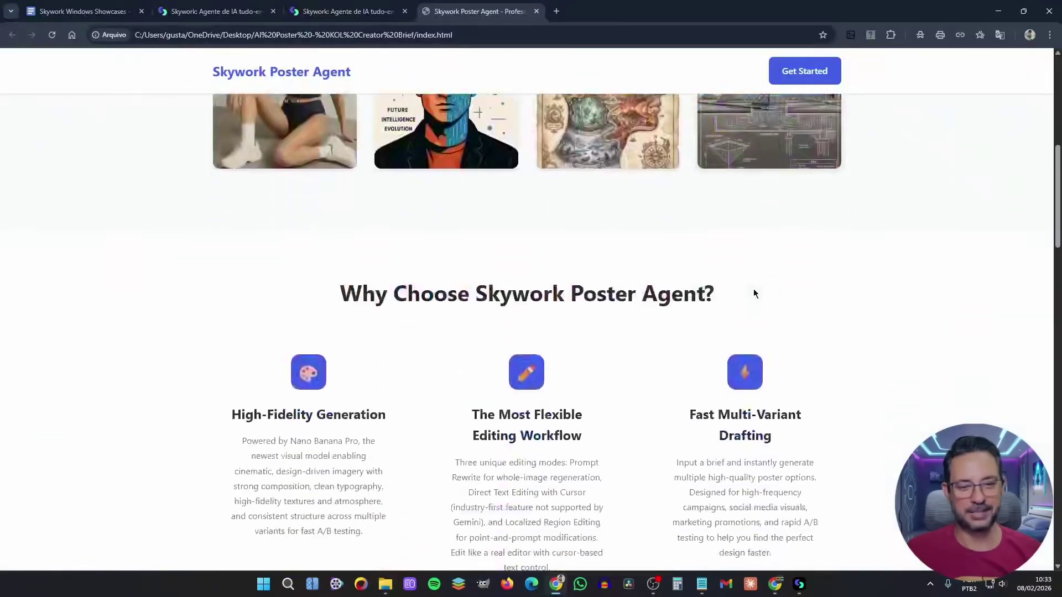
scroll(755, 293, "down", 12)
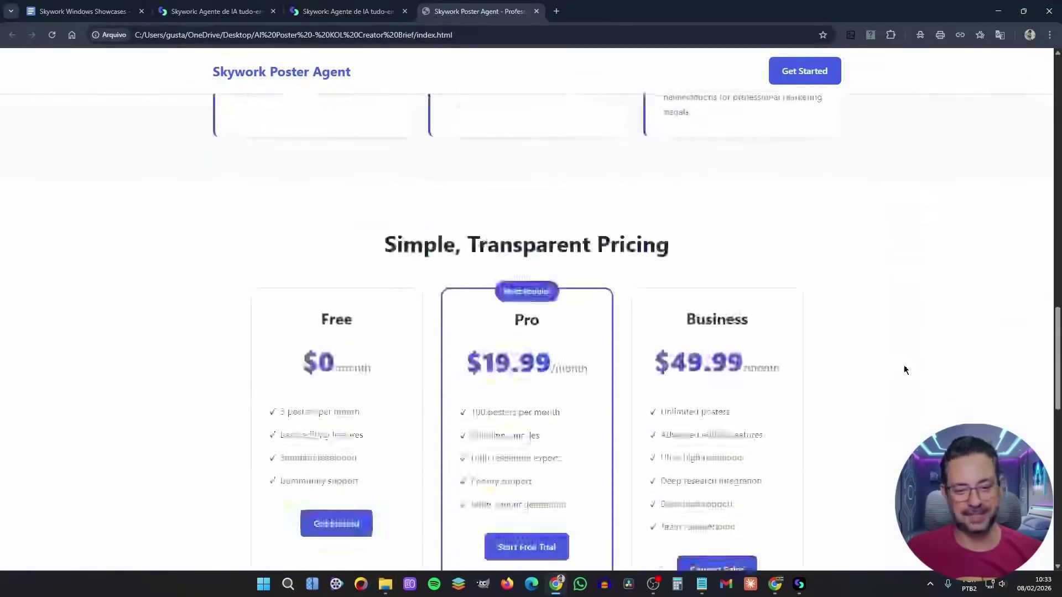
scroll(910, 375, "down", 4)
scroll(916, 382, "down", 3)
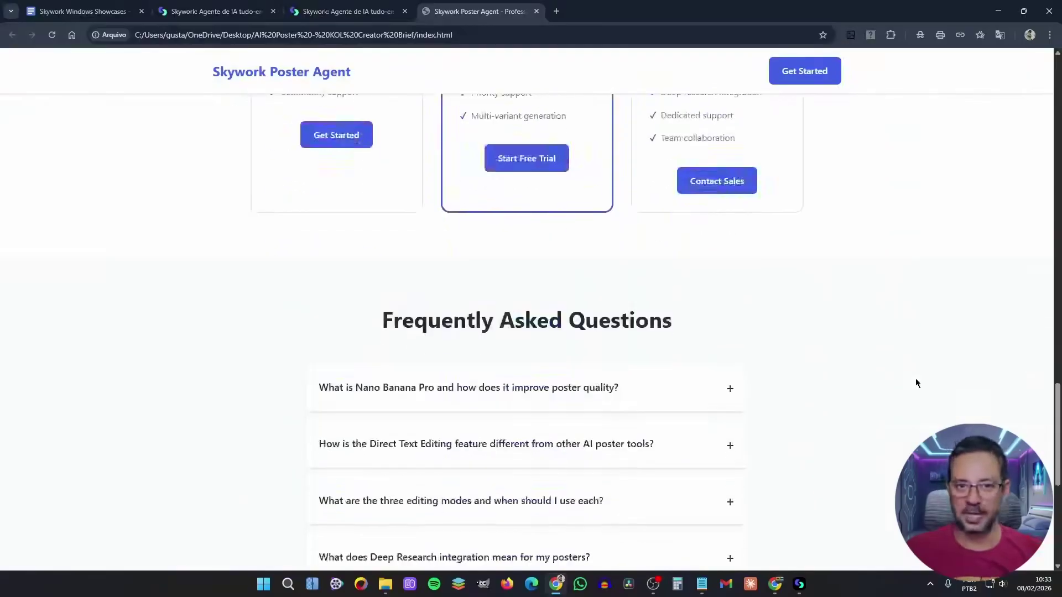
scroll(916, 382, "down", 6)
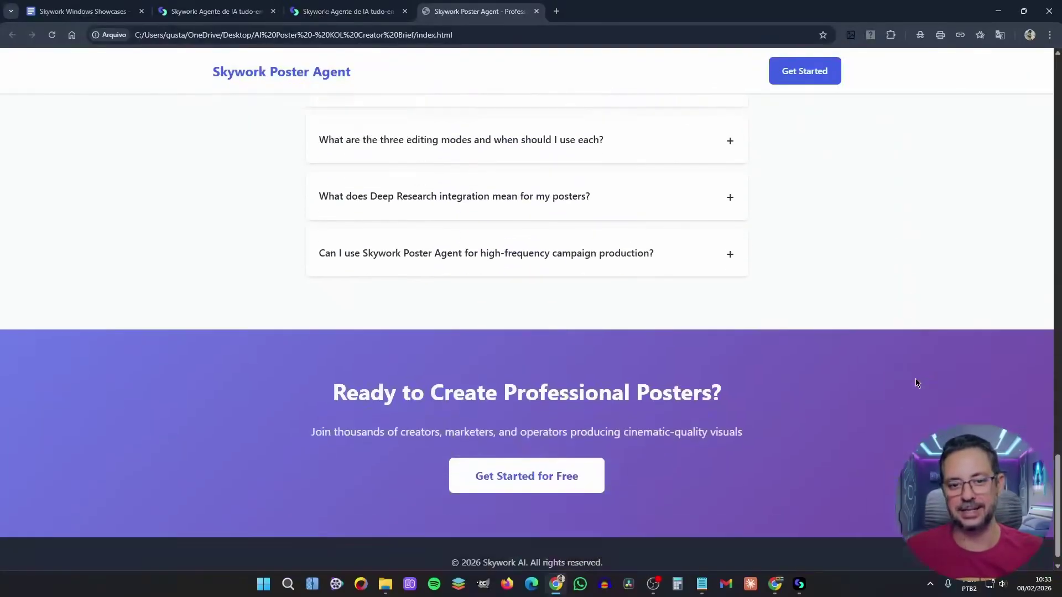
scroll(916, 382, "up", 10)
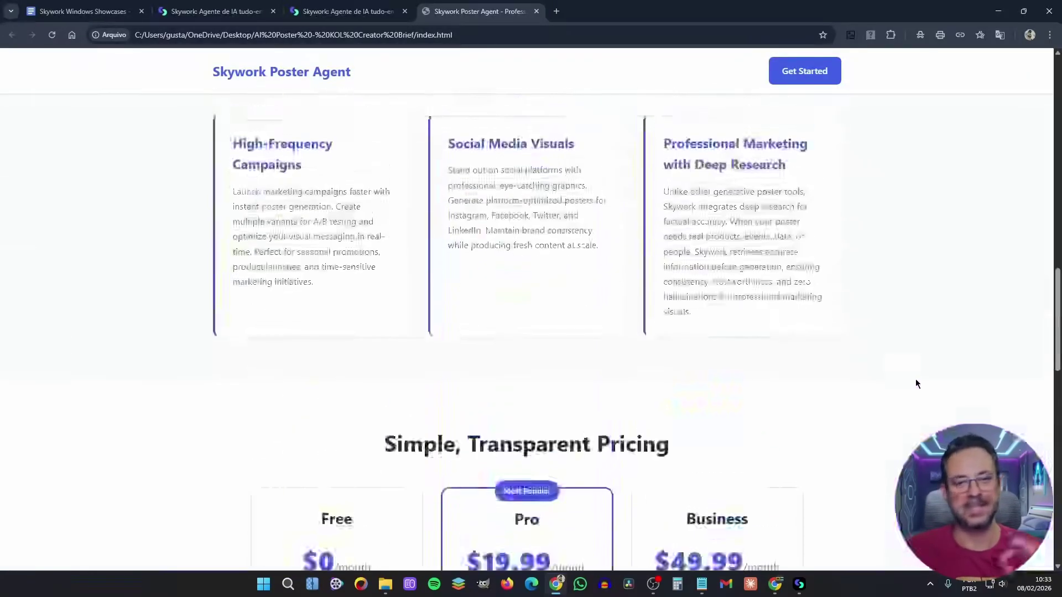
scroll(916, 383, "up", 12)
scroll(924, 420, "down", 18)
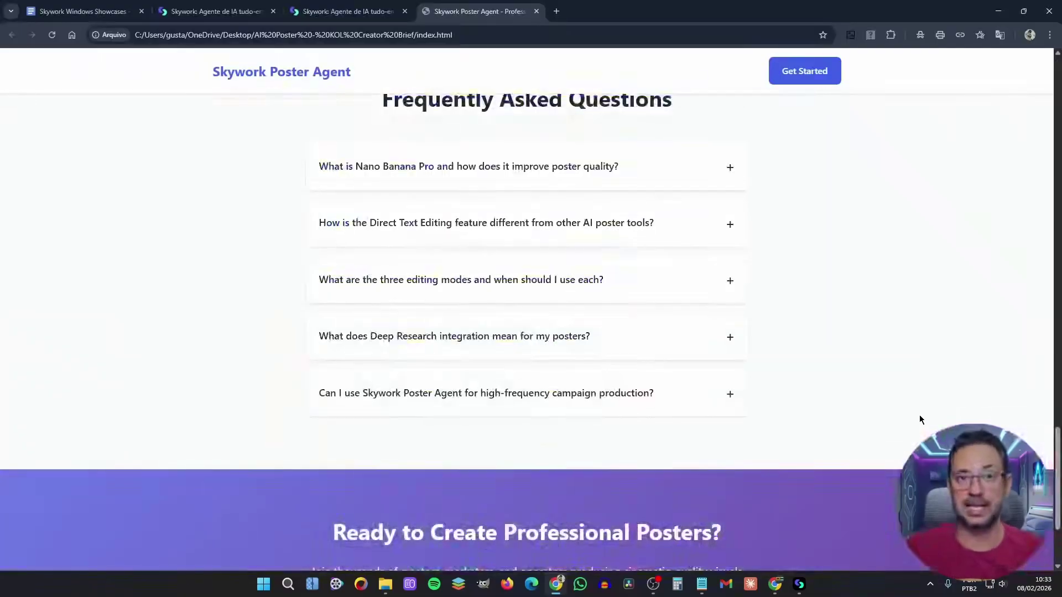
Switch to Skywork, submit the prompt "Traduza o conteúdo da landing page para português" and review the resulting index.html edits
key("alt+Tab")
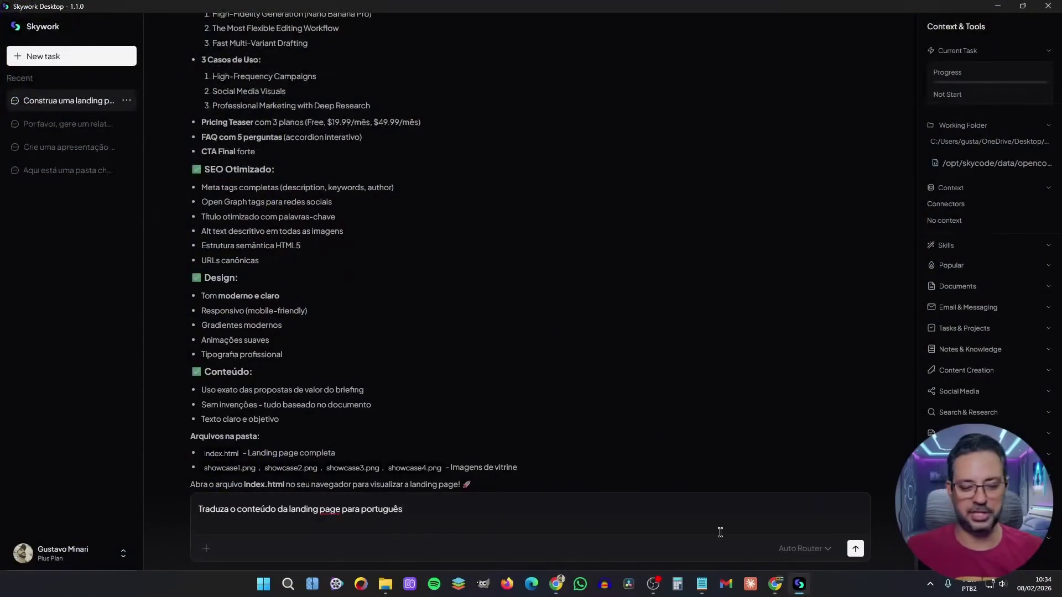
left_click(855, 548)
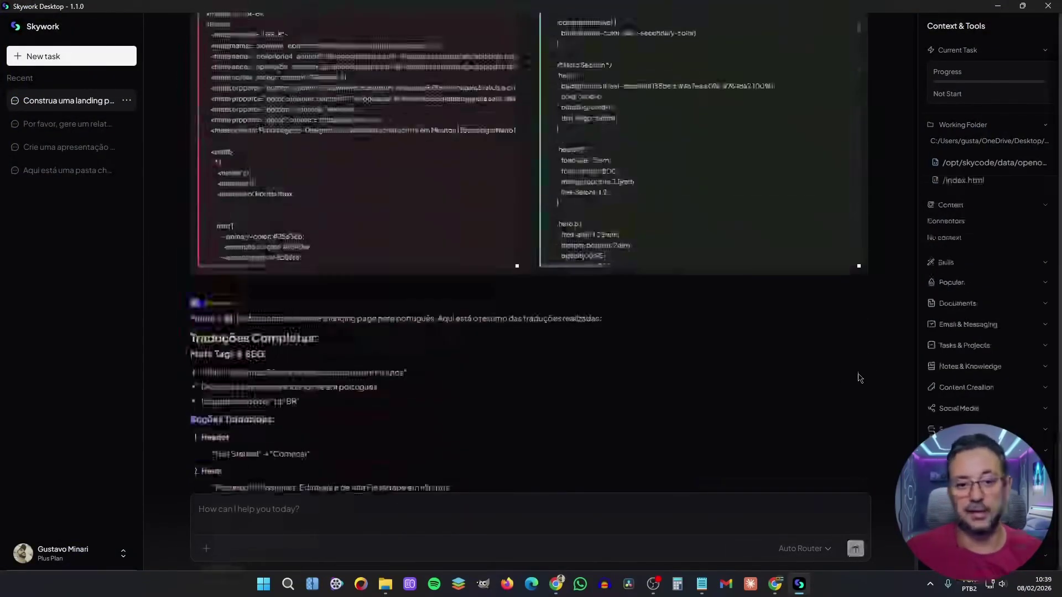
scroll(827, 379, "up", 5)
scroll(827, 379, "down", 3)
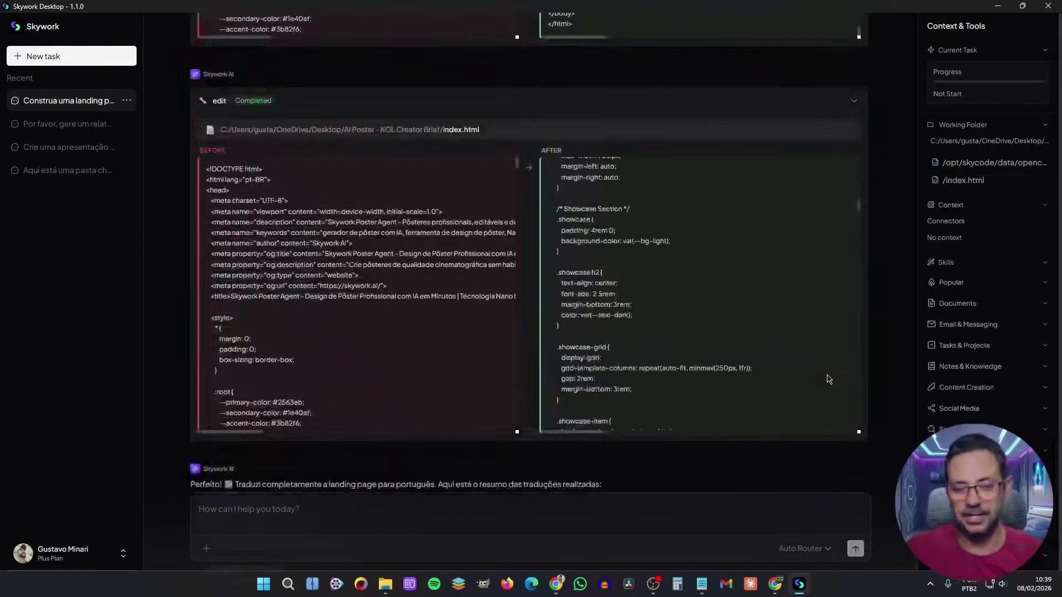
scroll(828, 380, "down", 5)
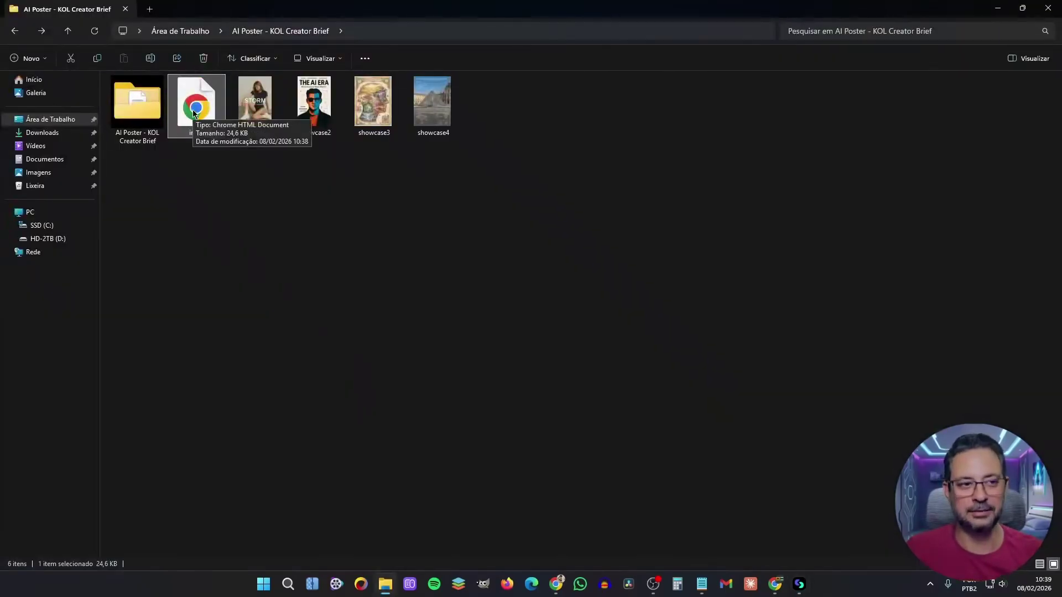
Open the translated index file, examine its Portuguese text from the hero through pricing, FAQ and final CTA, and return to Skywork
double_click(193, 110)
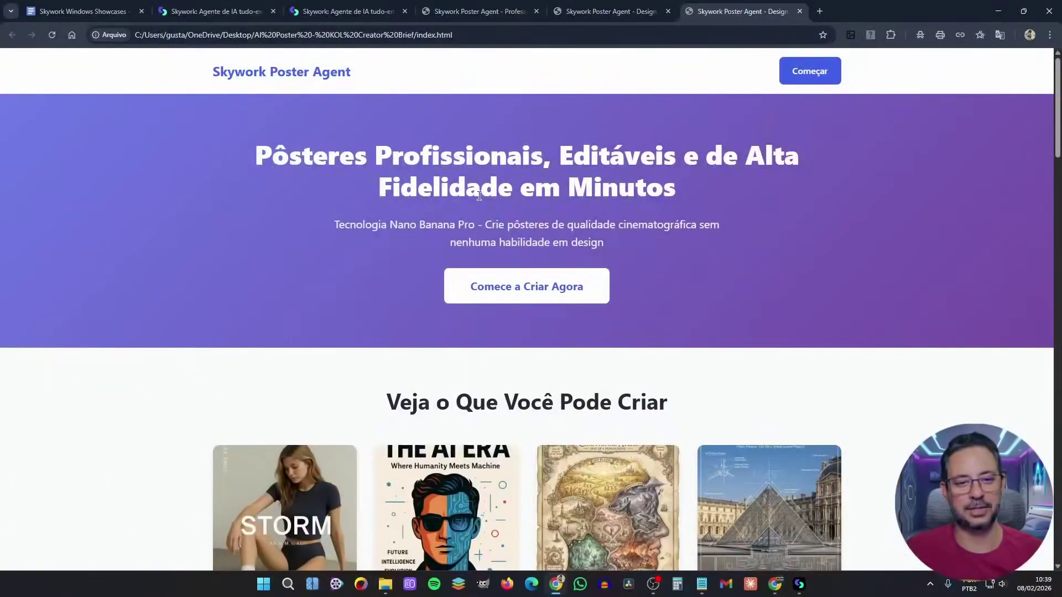
scroll(928, 352, "down", 4)
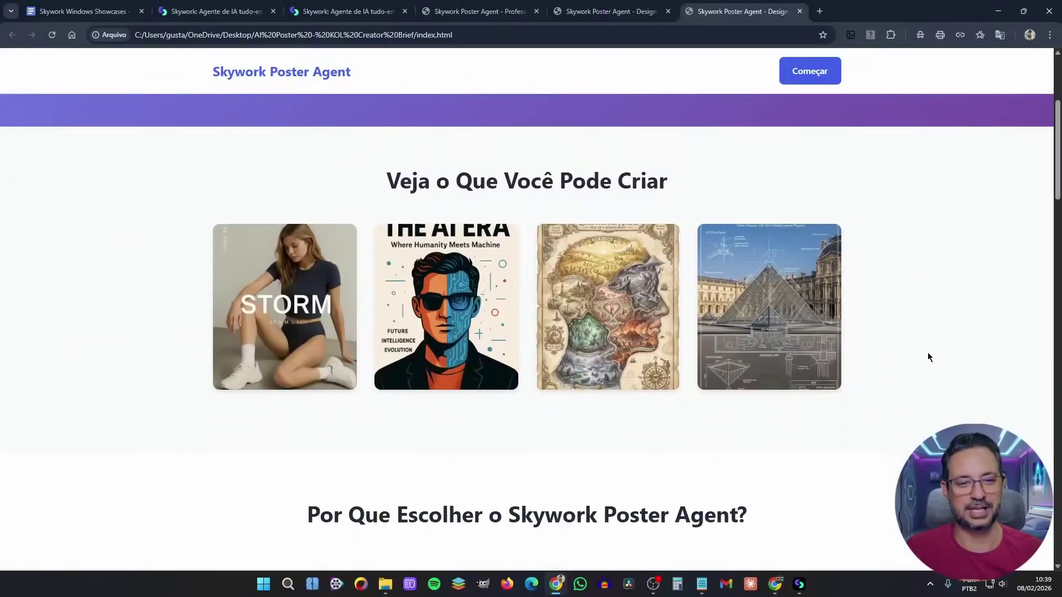
scroll(927, 353, "down", 15)
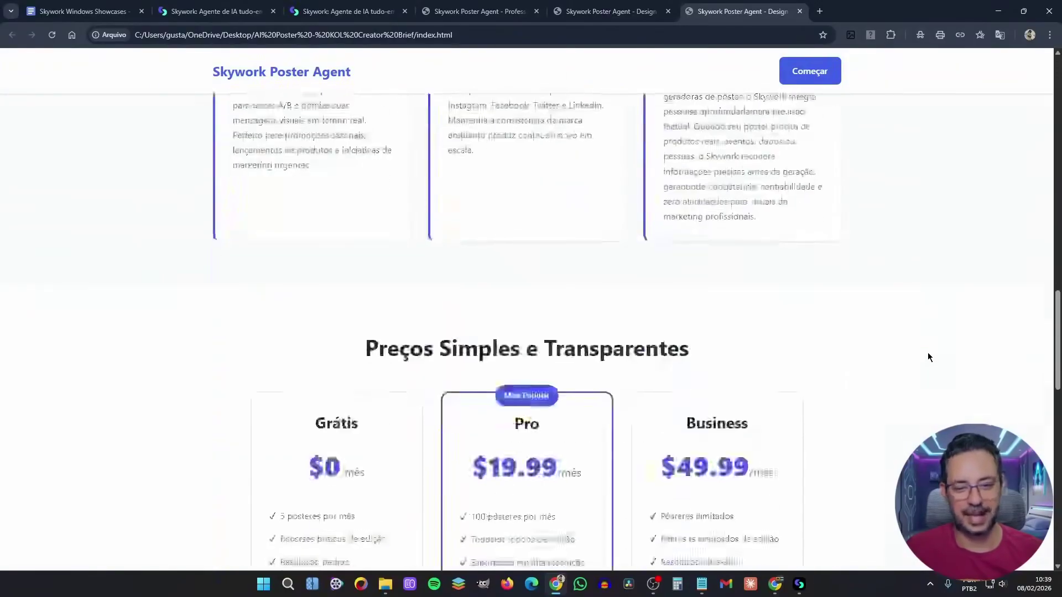
scroll(928, 356, "down", 12)
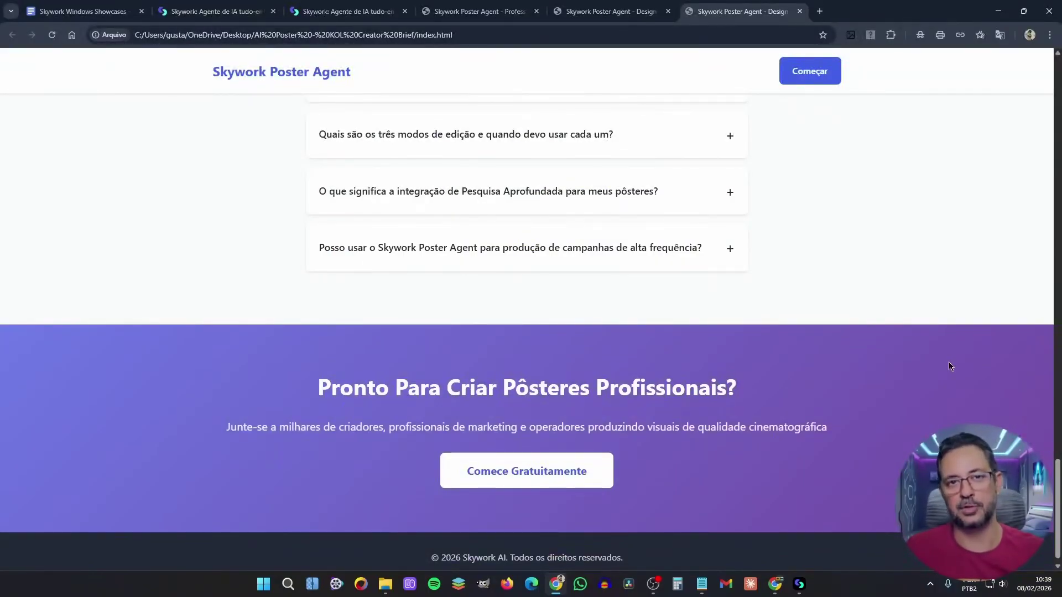
left_click(799, 584)
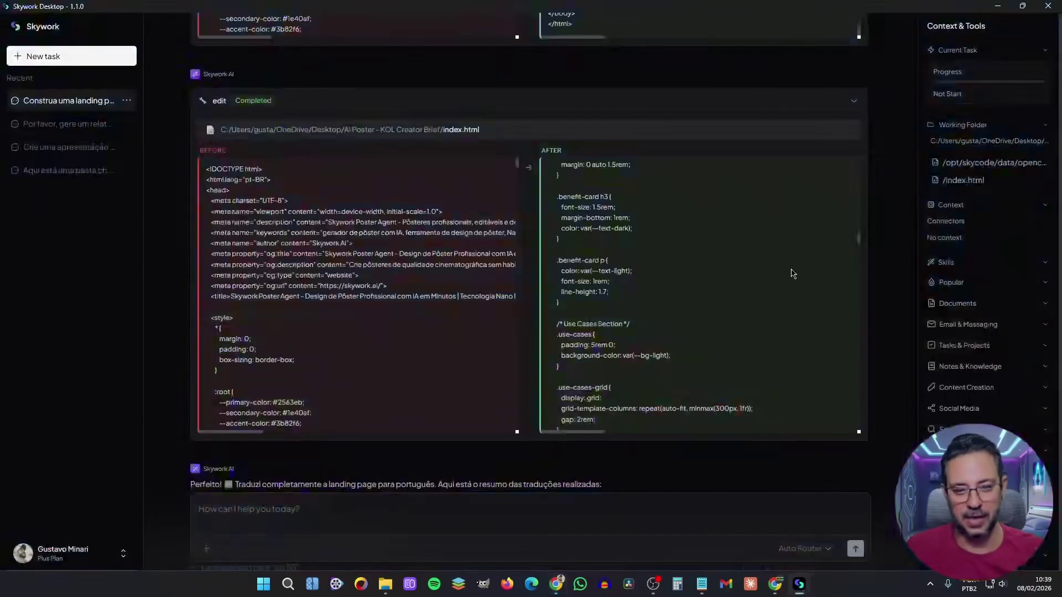